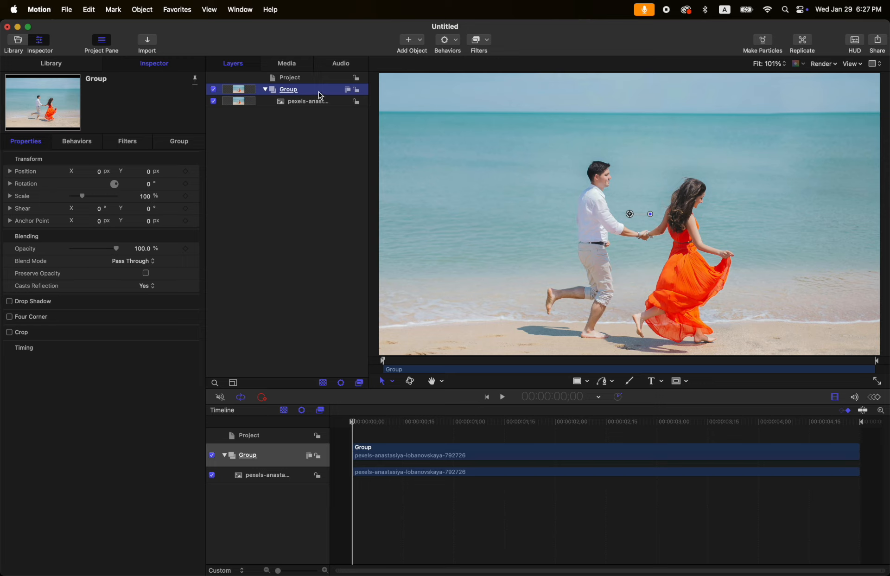
Draw a rectangle mask about 261 by 202 px on the group, around the man's head and shoulders.
key(alt+r)
key(b)
key(shift+s)
click(317, 91)
key(alt+r)
click(567, 148)
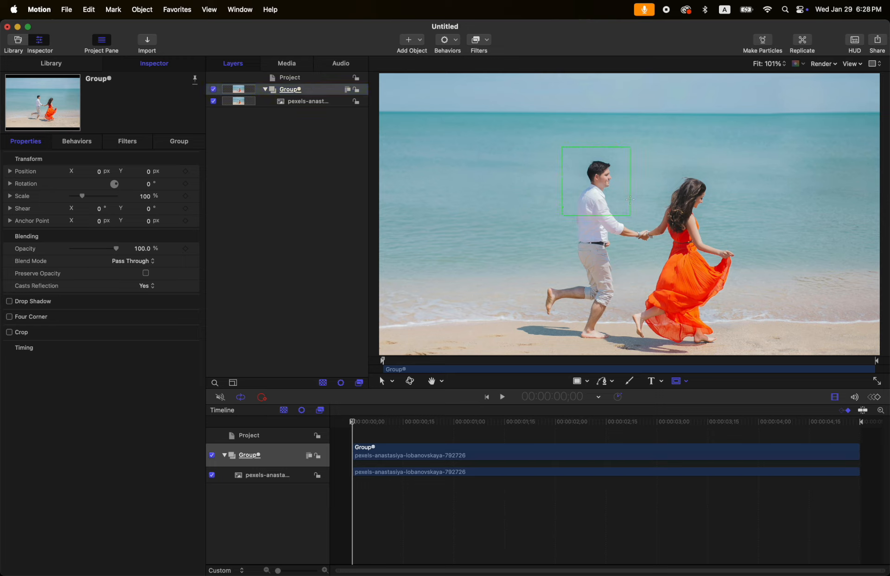
drag(630, 199, 630, 199)
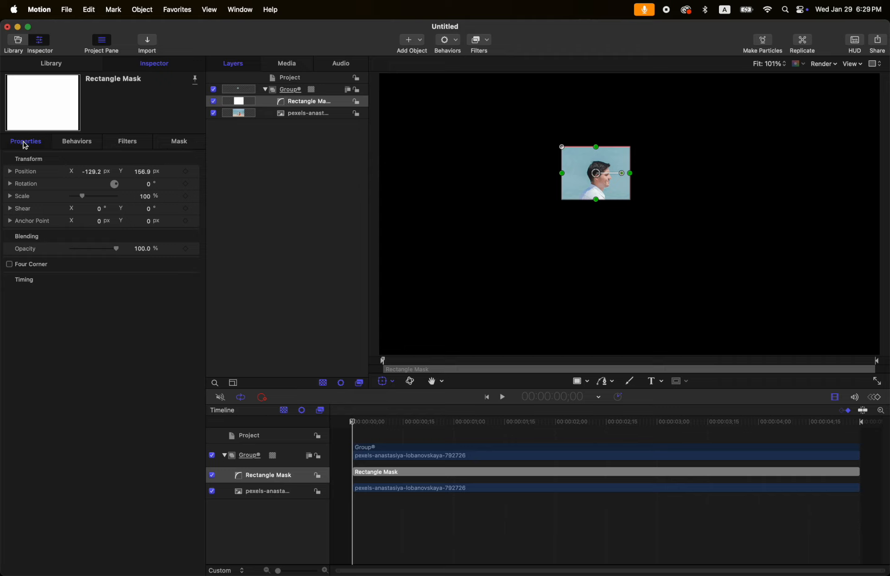
Review the rectangle mask's behavior, filter and mask settings, expanding Size to show its width and height.
click(82, 144)
click(129, 141)
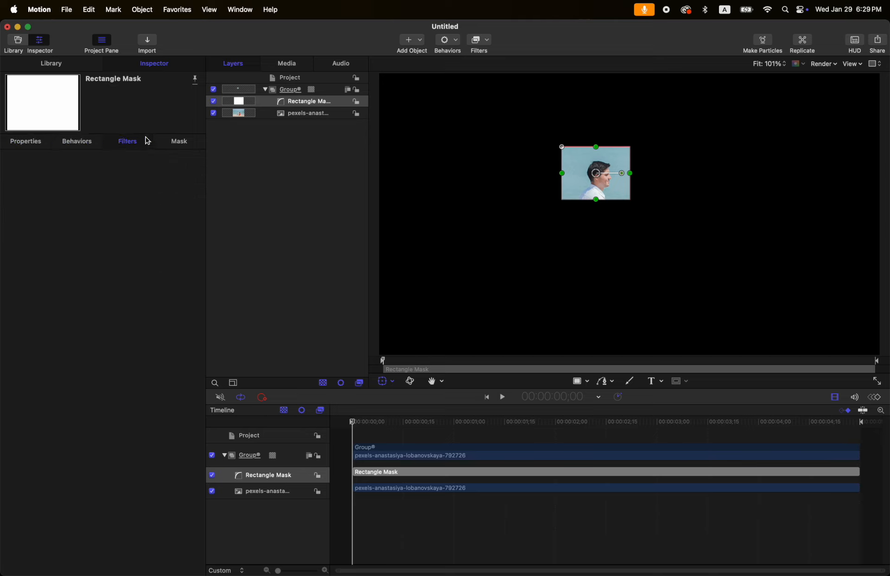
click(181, 140)
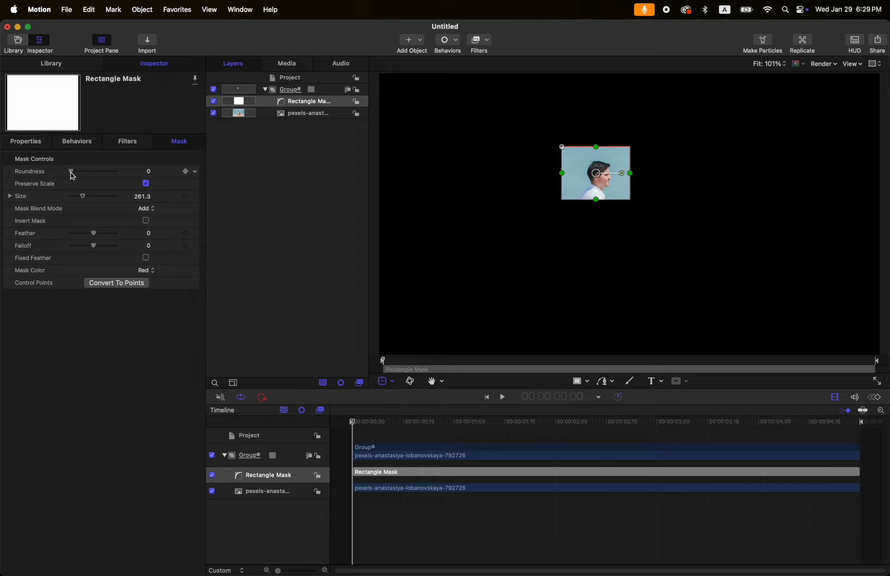
mouse_move(73, 174)
mouse_down()
mouse_move(93, 175)
mouse_move(60, 174)
mouse_up()
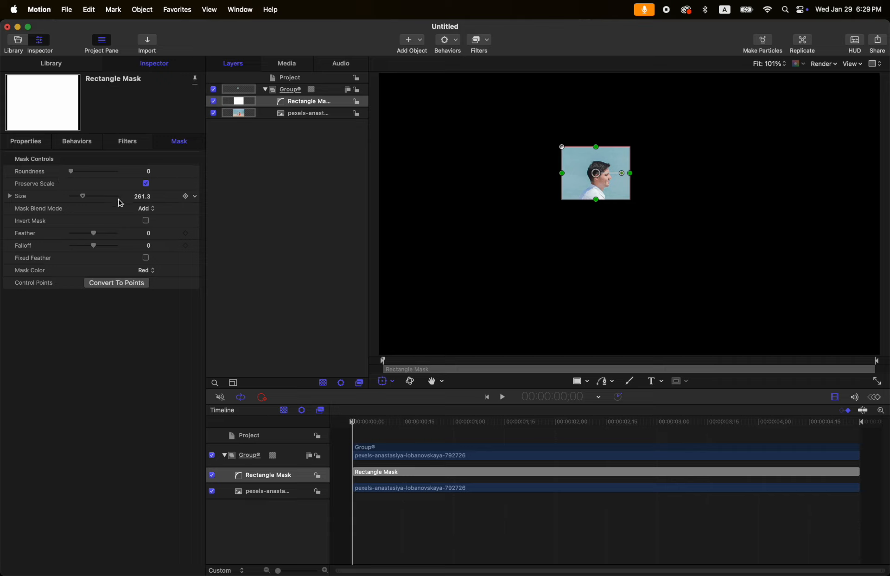
click(146, 183)
click(10, 196)
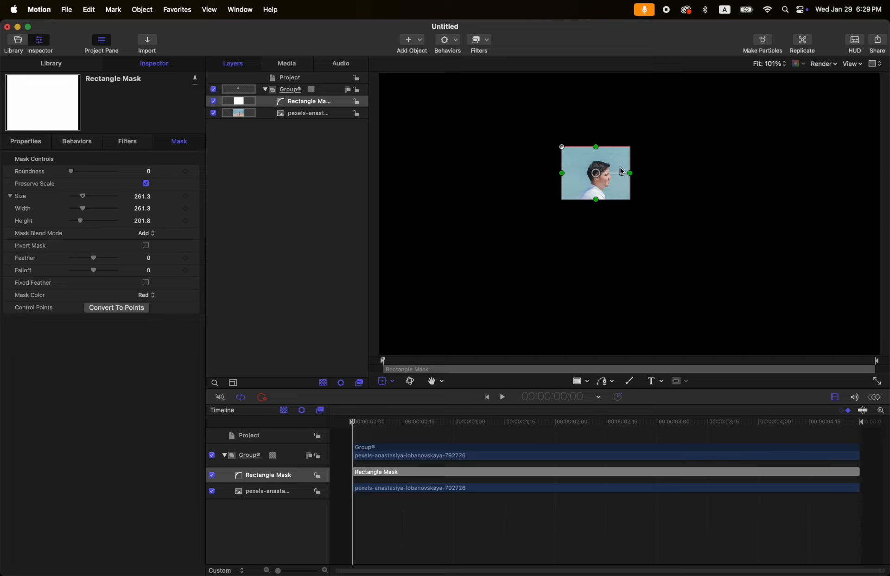
Try the Subtract blend mode and Invert Mask separately on the rectangle mask, restoring Add with inversion off.
click(151, 233)
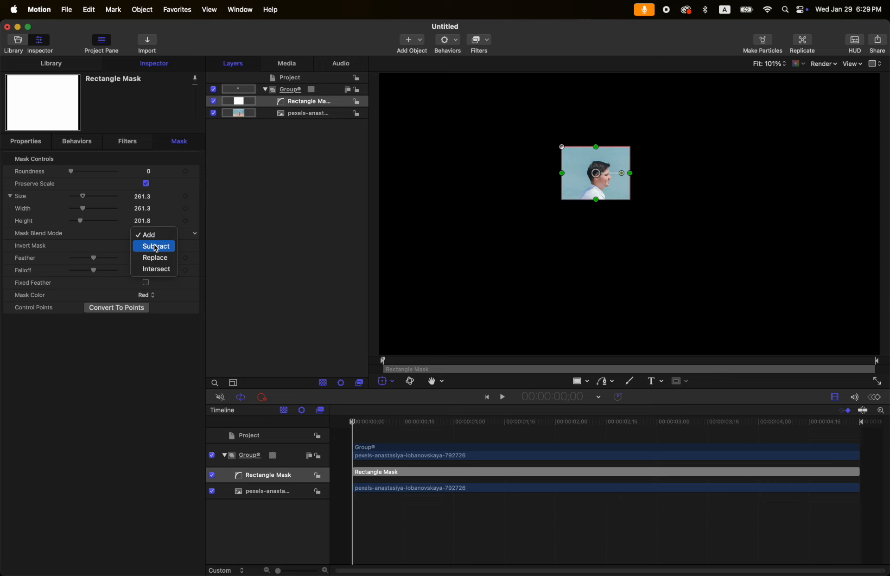
click(156, 246)
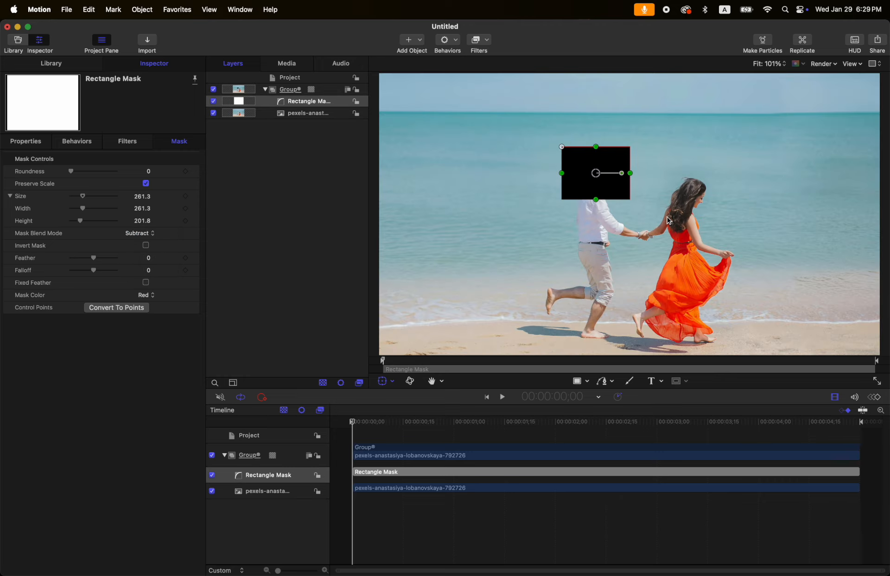
click(143, 233)
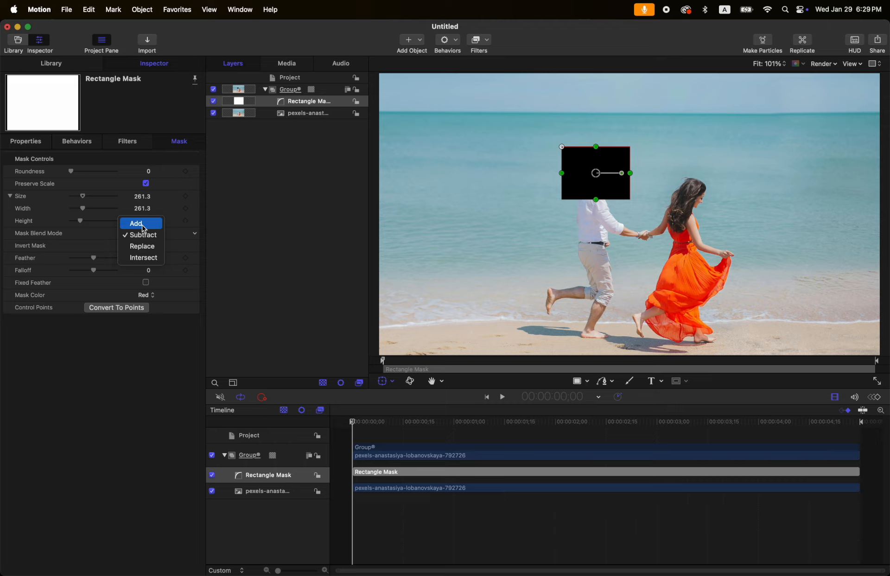
click(148, 225)
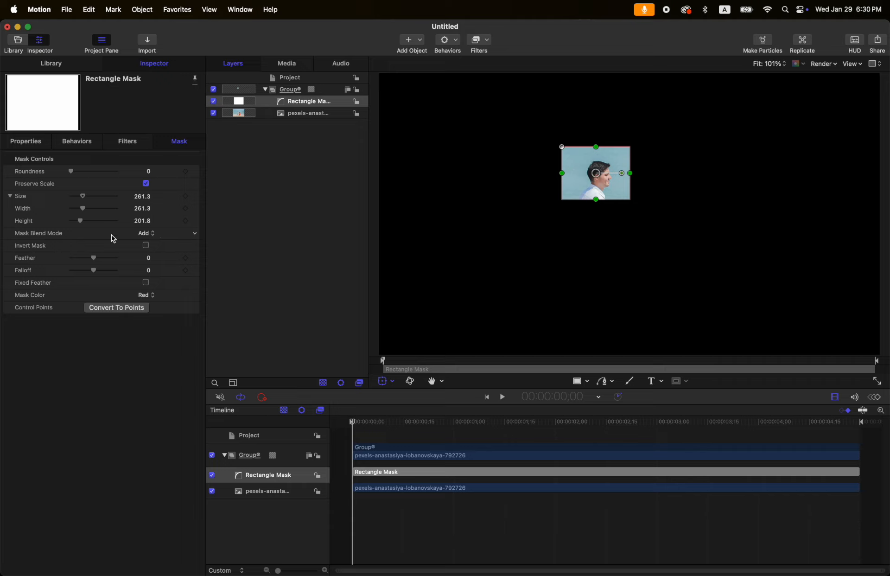
click(146, 246)
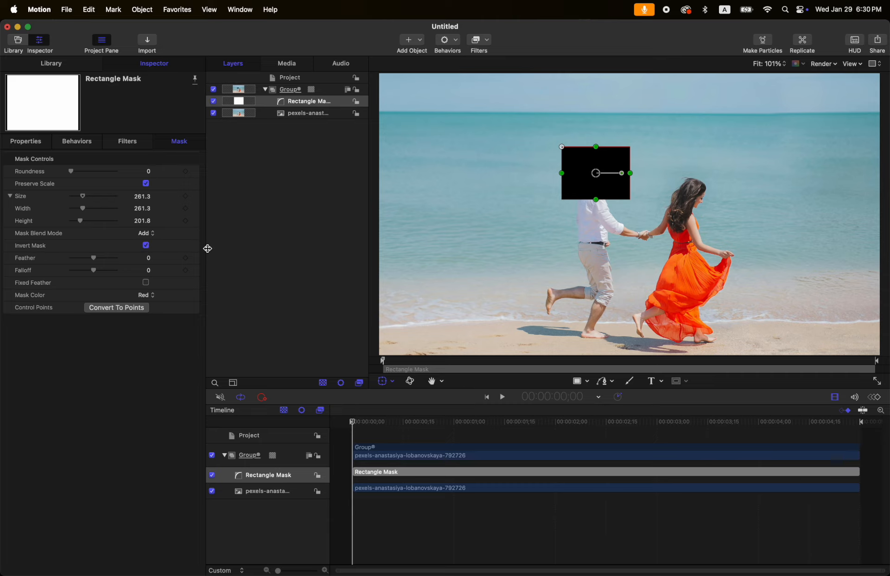
click(146, 246)
Try combining the Subtract blend mode with Invert Mask on the rectangle mask, and return to Add without inversion.
click(153, 234)
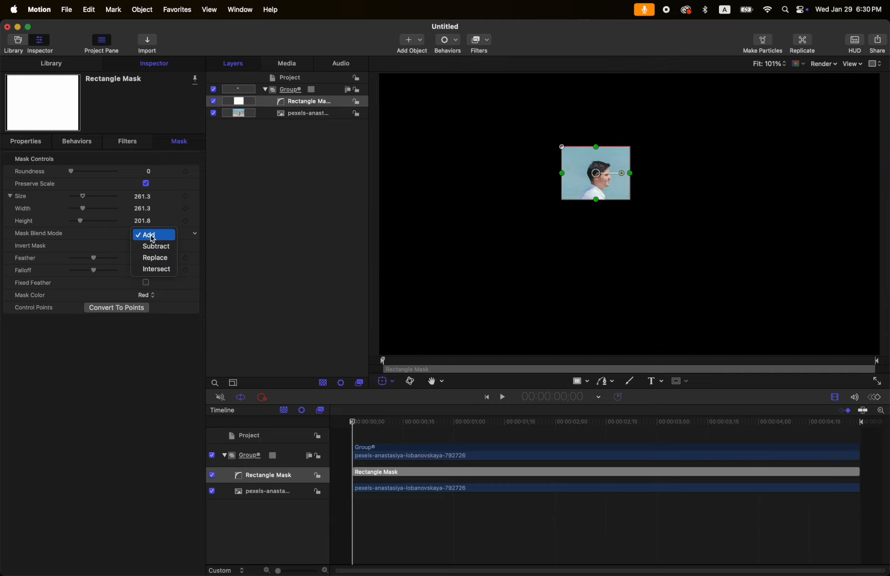
click(155, 245)
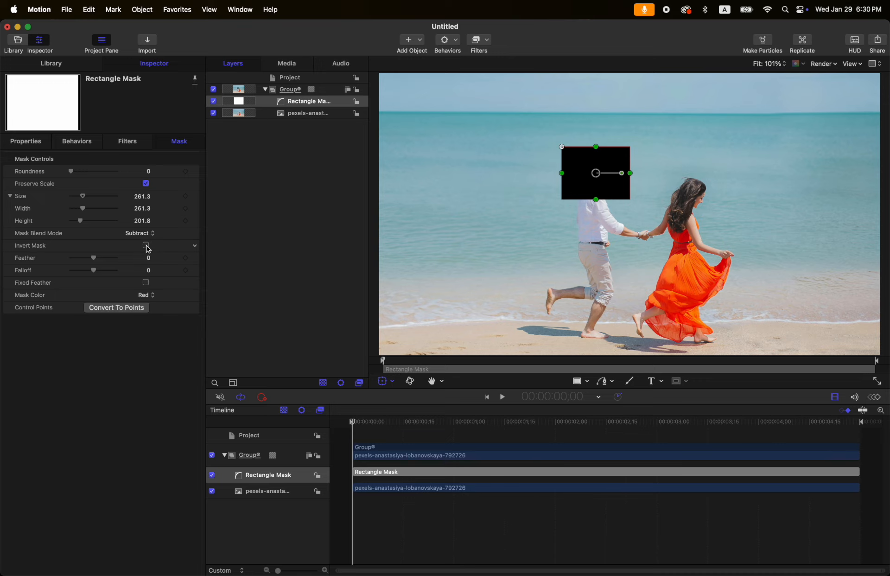
click(146, 245)
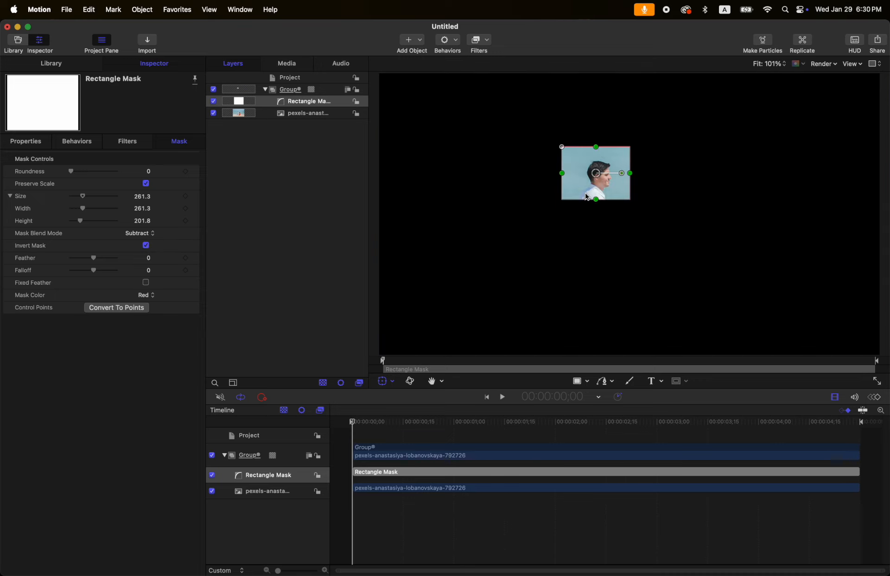
click(152, 234)
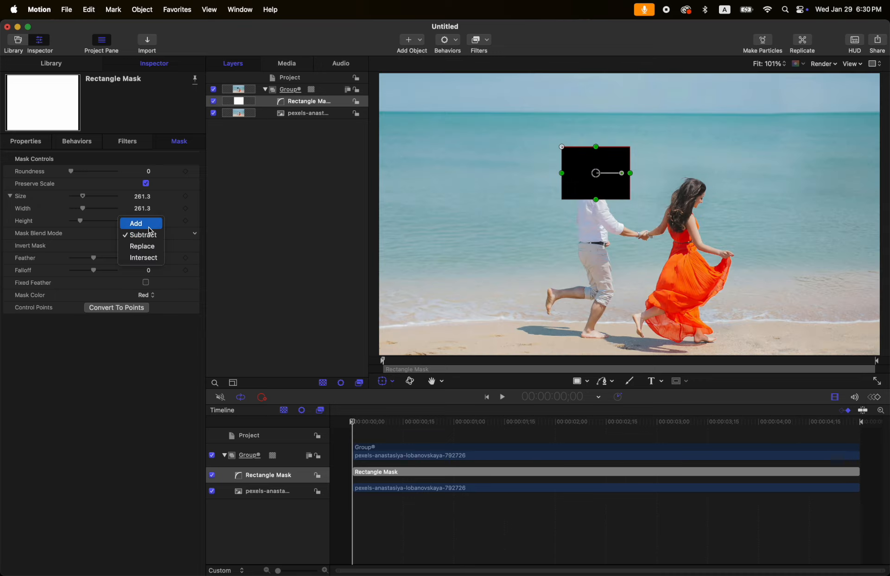
click(136, 223)
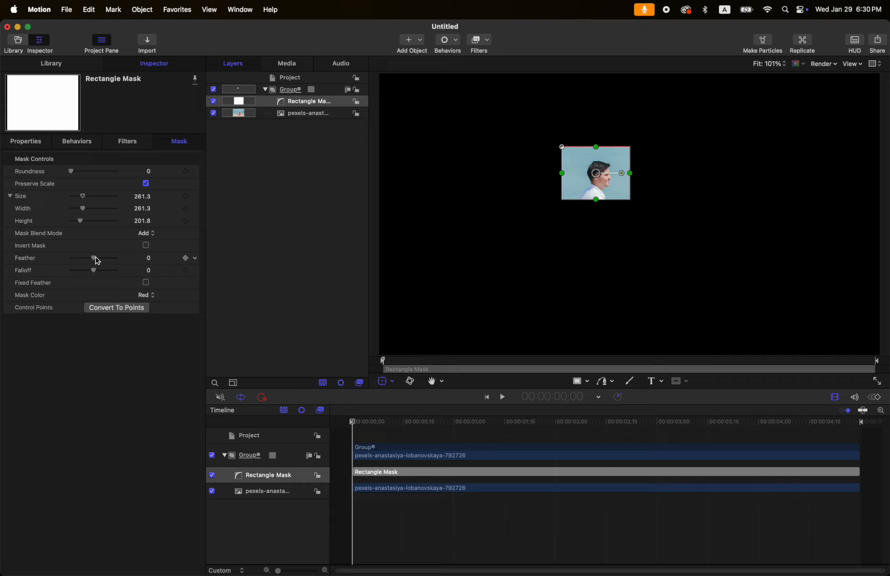
Soften the rectangle mask's edges with a Feather of 45 and a Falloff of 55.
drag(95, 259, 107, 276)
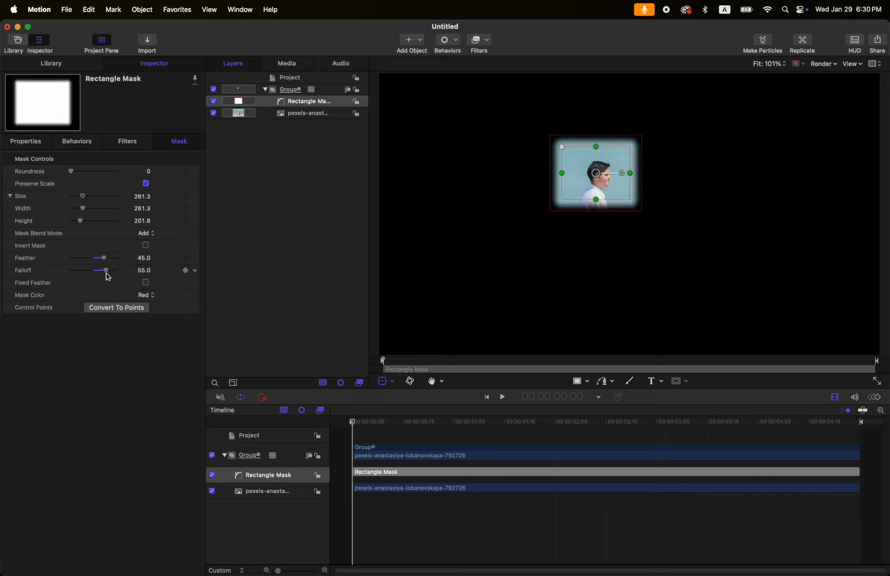
click(146, 283)
click(150, 301)
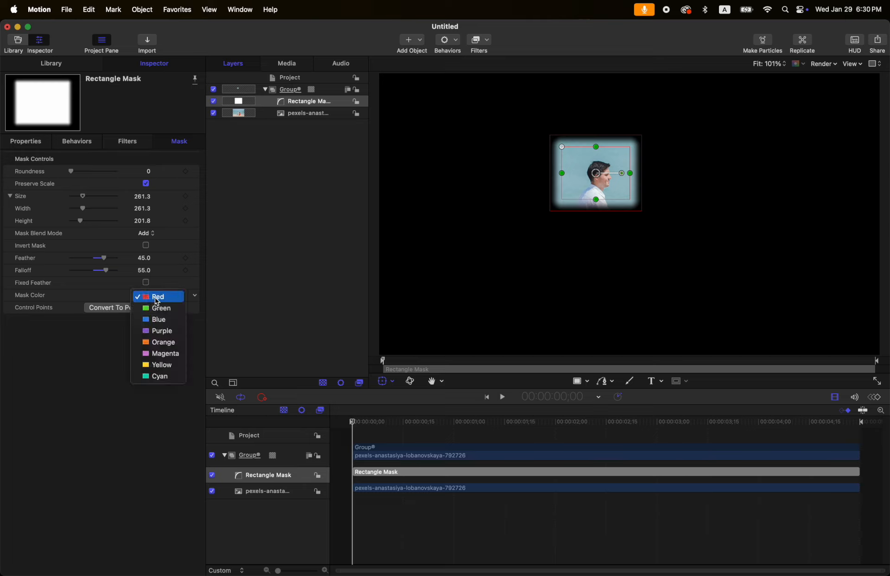
click(217, 201)
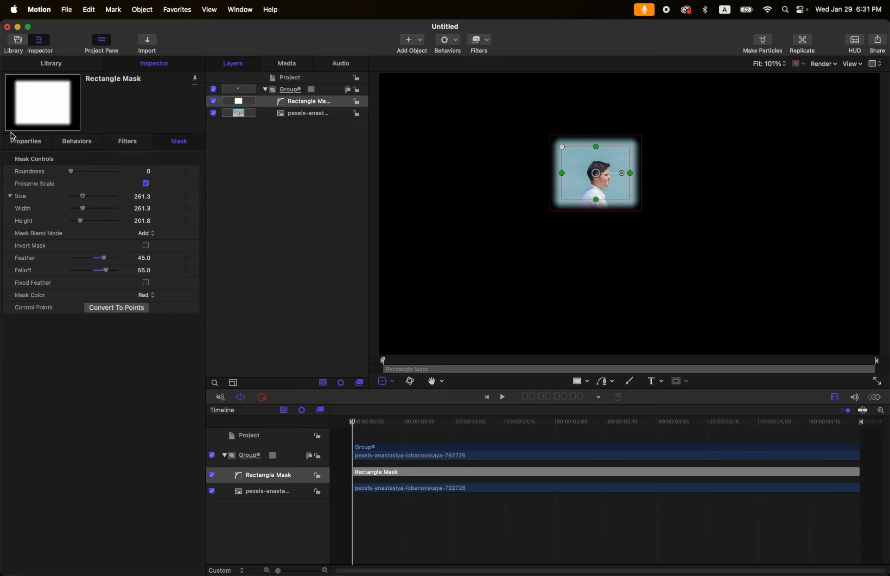
Convert the rectangle mask to control points, moving the upper midpoint to about (0, 179), left midpoint to (-215, 8) and lower-right corner to (224, -140).
click(22, 142)
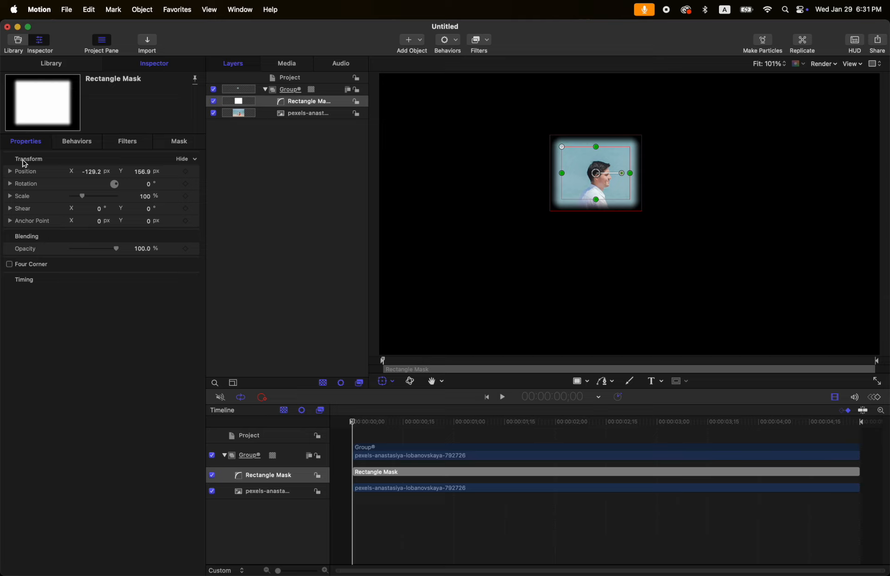
click(181, 145)
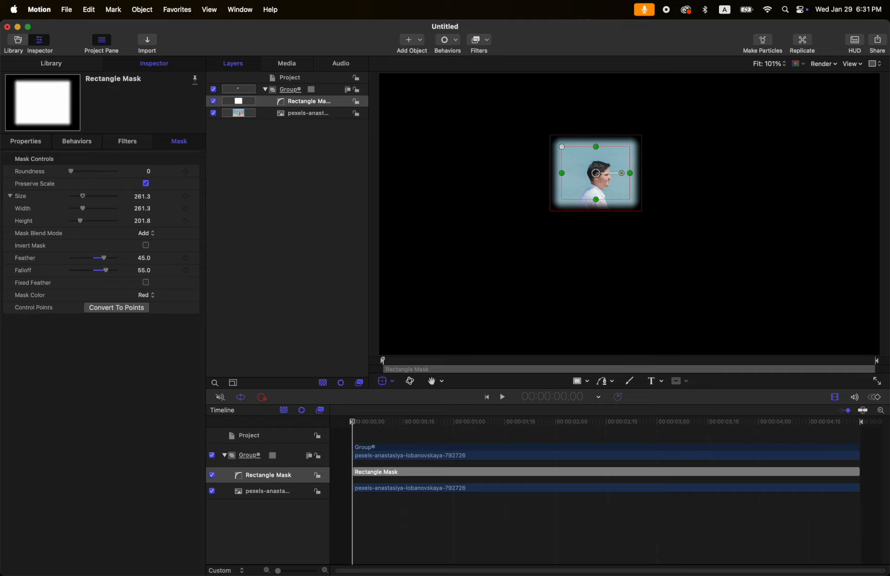
click(133, 308)
click(528, 320)
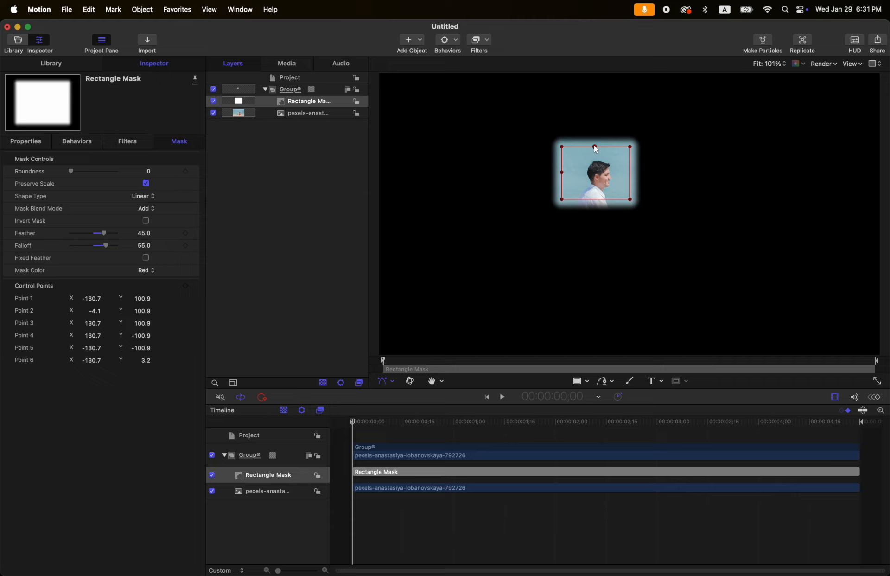
drag(596, 147, 596, 126)
drag(562, 172, 539, 171)
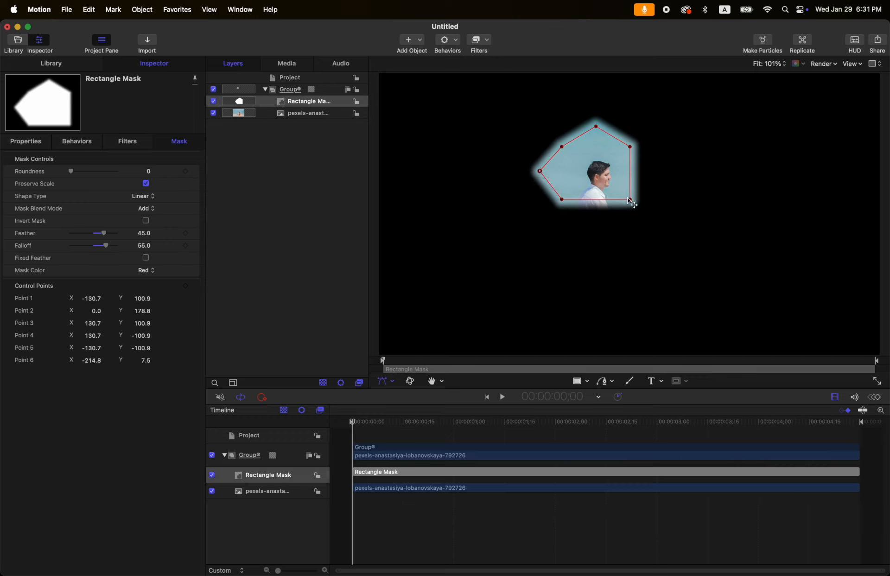
drag(630, 200, 655, 210)
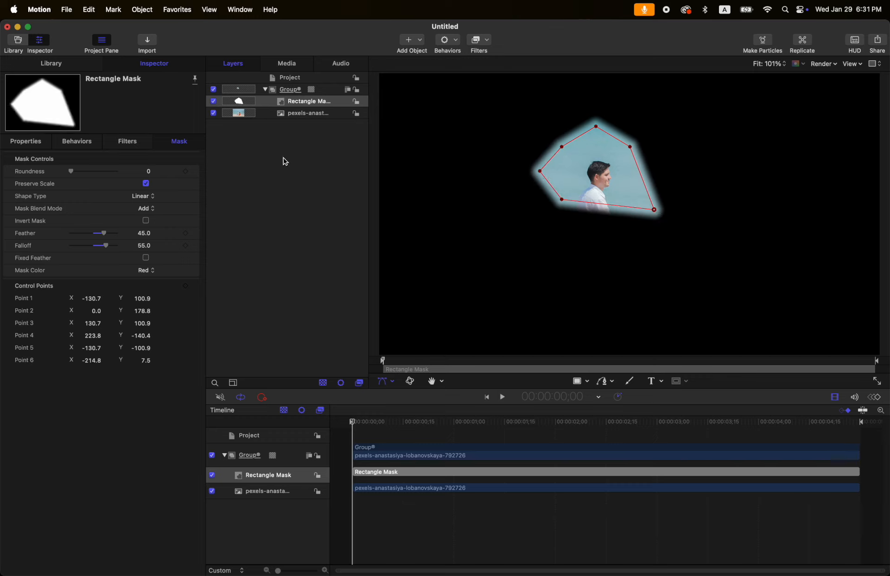
Delete the rectangle mask and draw a circle mask with a radius of about 115 on the group around the woman's head.
key(Delete)
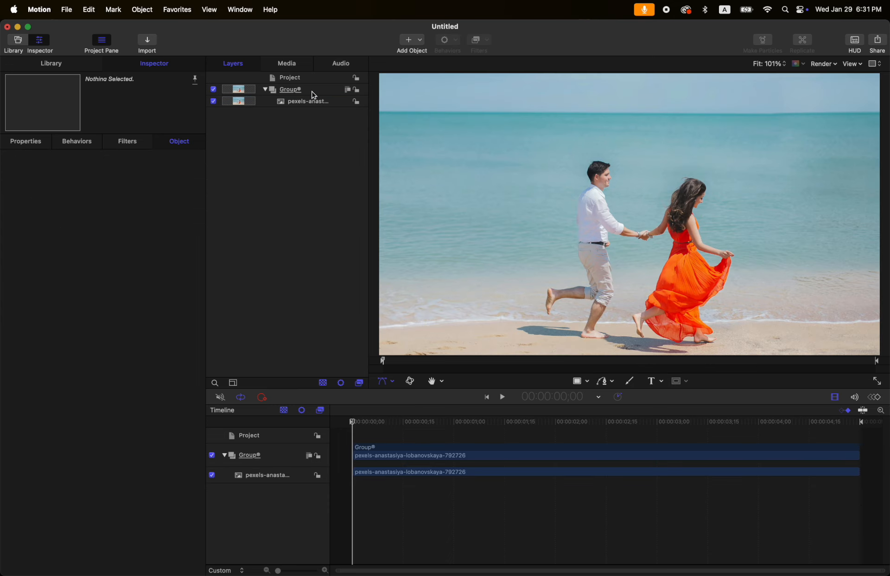
click(314, 92)
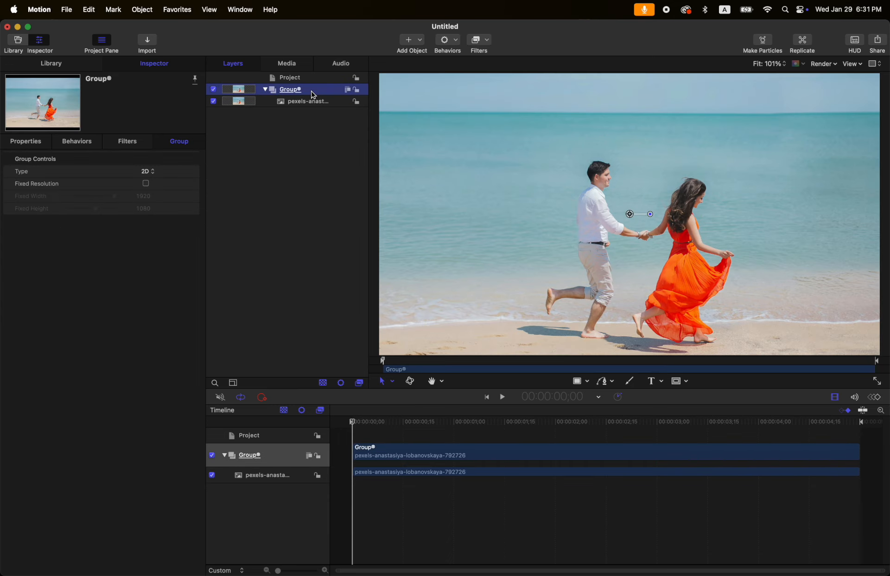
key(m)
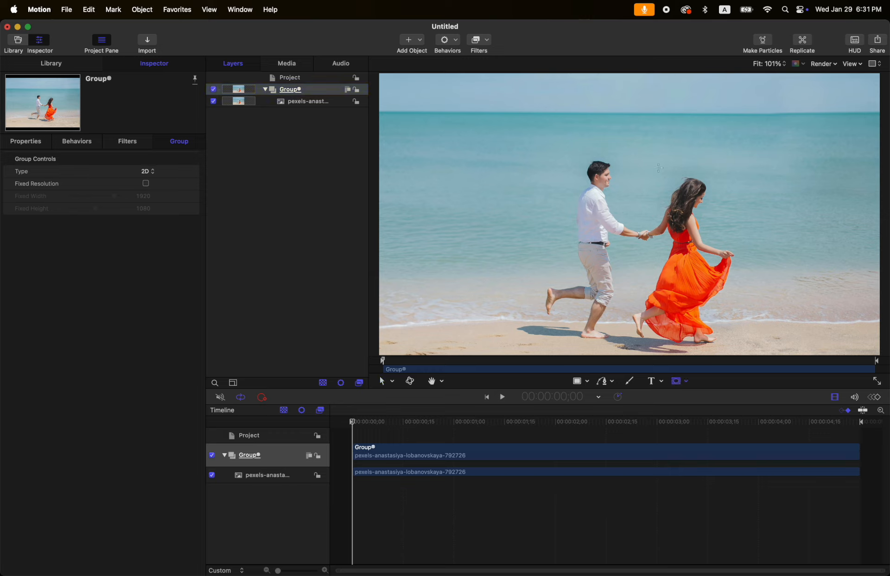
drag(663, 170, 719, 228)
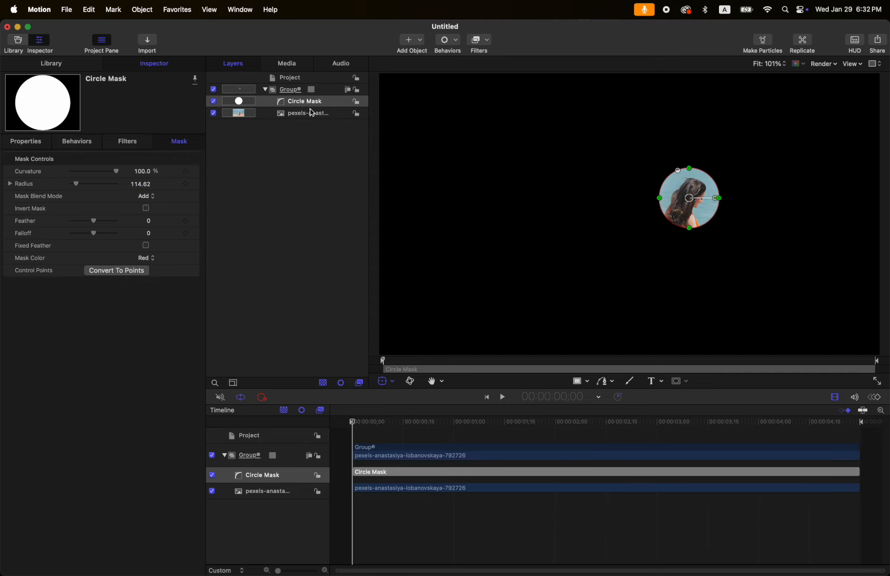
Delete the circle mask from the group.
click(327, 105)
key(Delete)
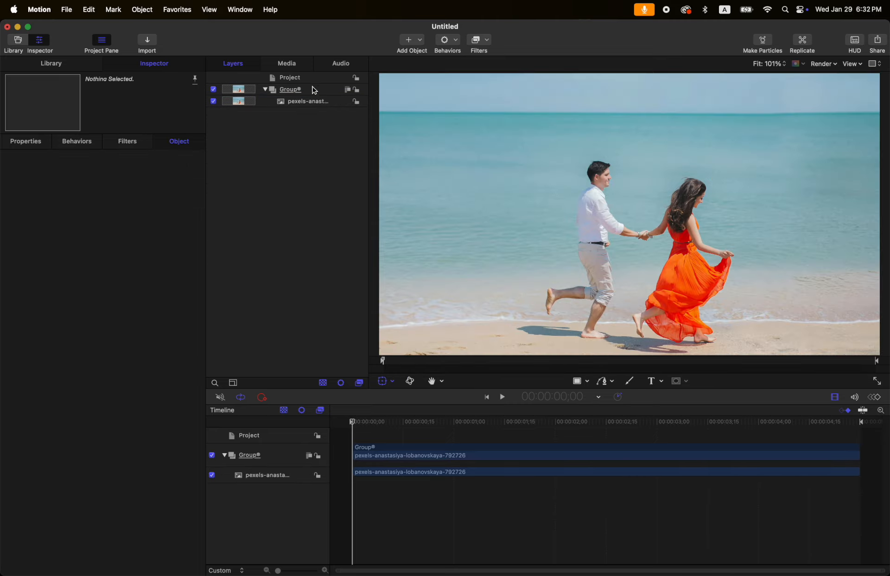
Draw a closed 21-point Bezier mask on the group, outlining the couple from their heads down to just below the waist.
click(315, 90)
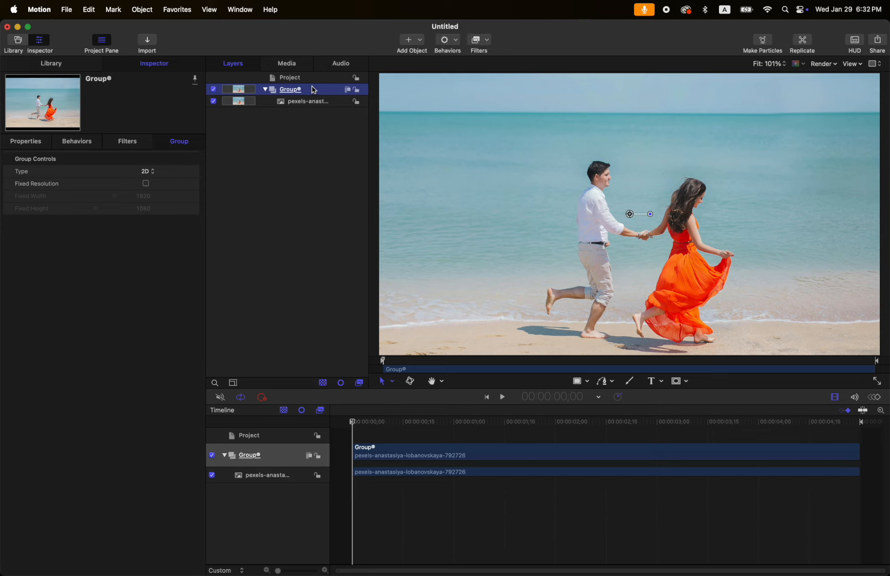
key(alt+b)
click(570, 258)
click(565, 238)
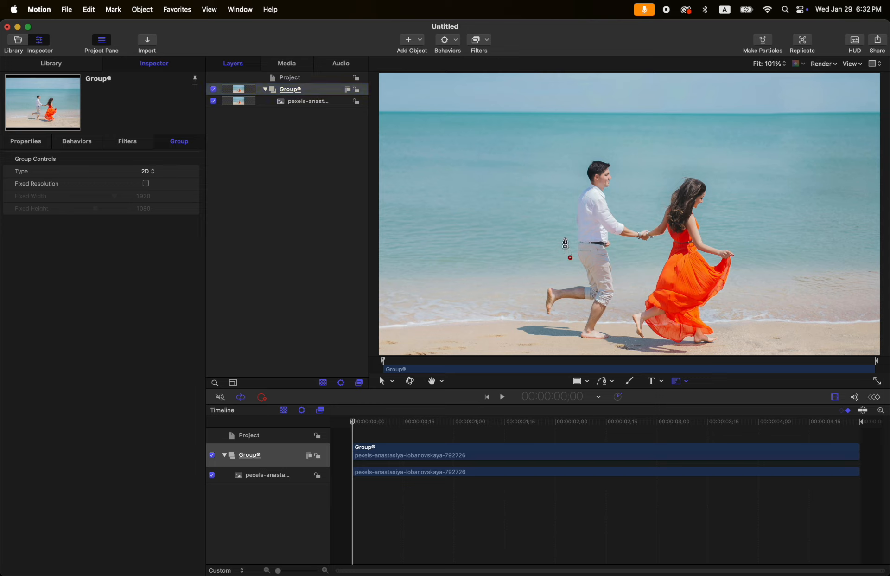
click(564, 213)
click(568, 189)
click(574, 168)
click(580, 153)
click(603, 148)
click(633, 183)
click(634, 210)
click(656, 184)
click(711, 166)
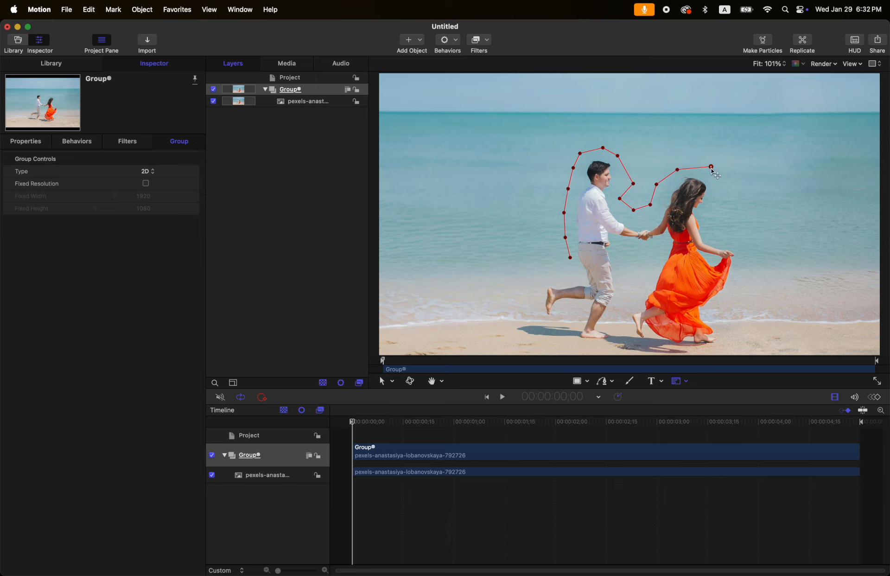
click(718, 198)
click(746, 239)
click(749, 265)
click(689, 265)
click(621, 268)
click(570, 258)
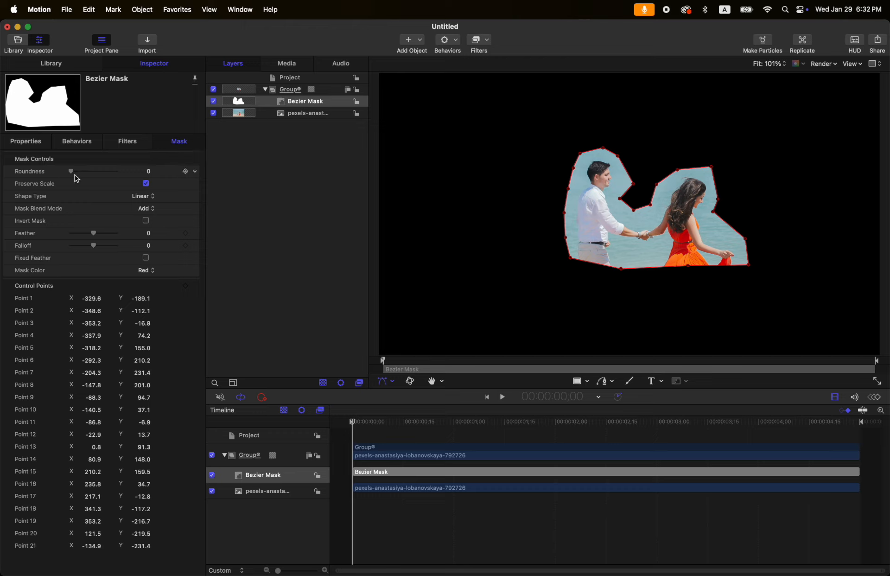
Try a Roundness of 33 on the Bezier mask and undo it.
drag(72, 171, 101, 171)
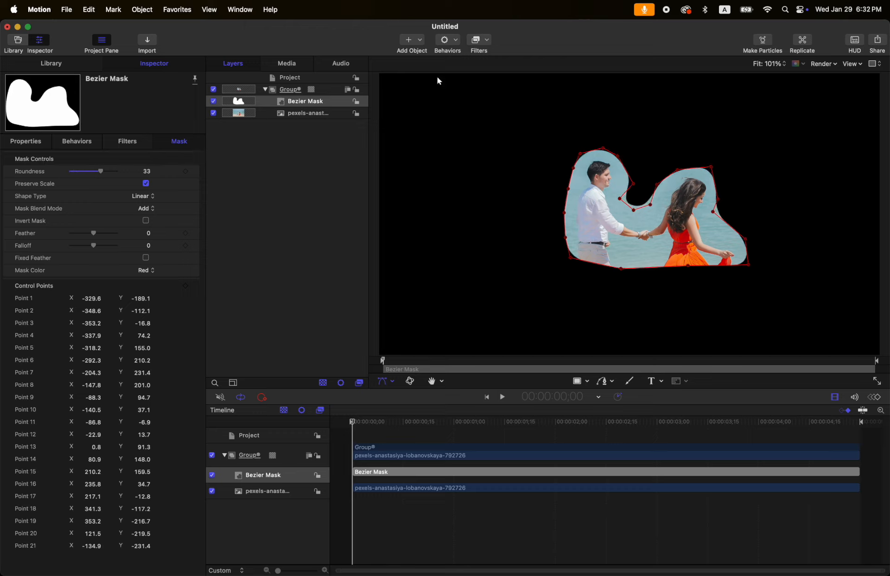
key(super+z)
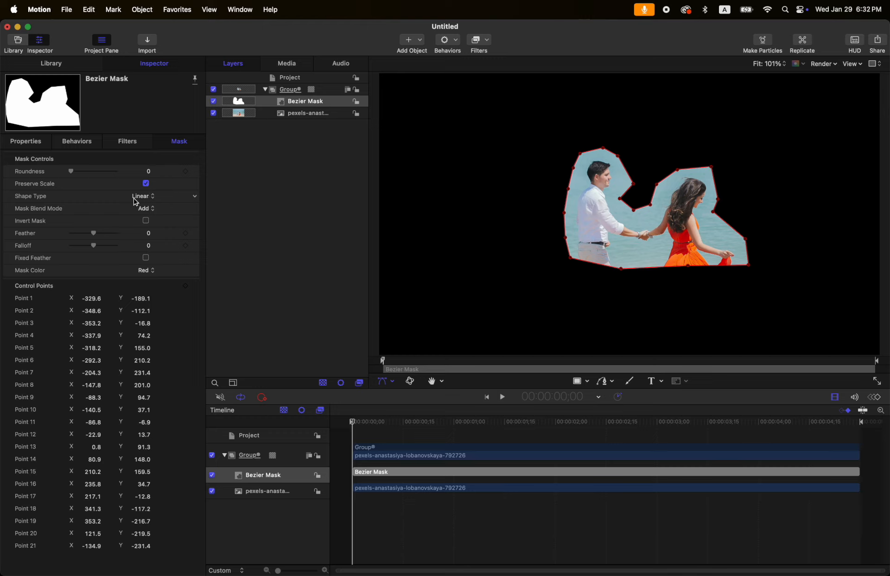
click(142, 196)
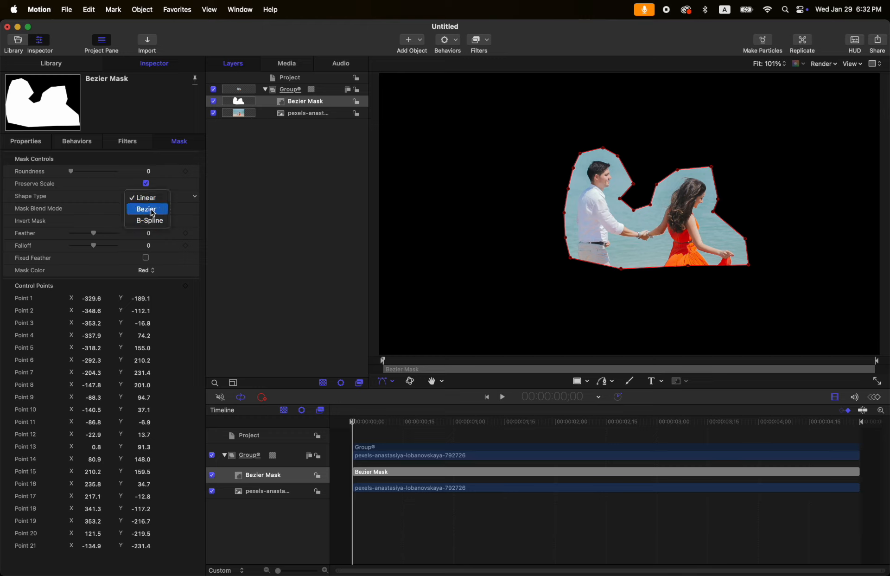
click(157, 203)
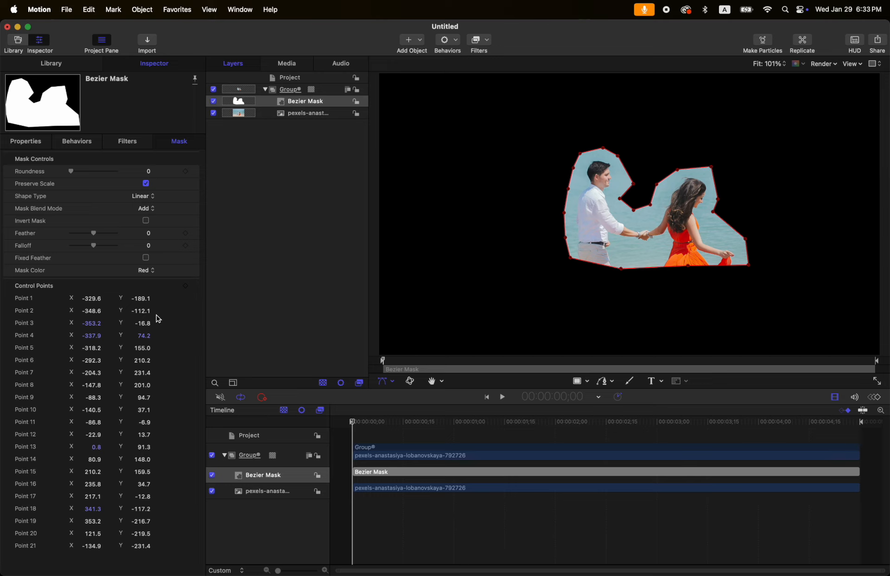
Add a keyframe for the Bezier mask's Control Points at the first frame and move the playhead four frames ahead.
click(185, 286)
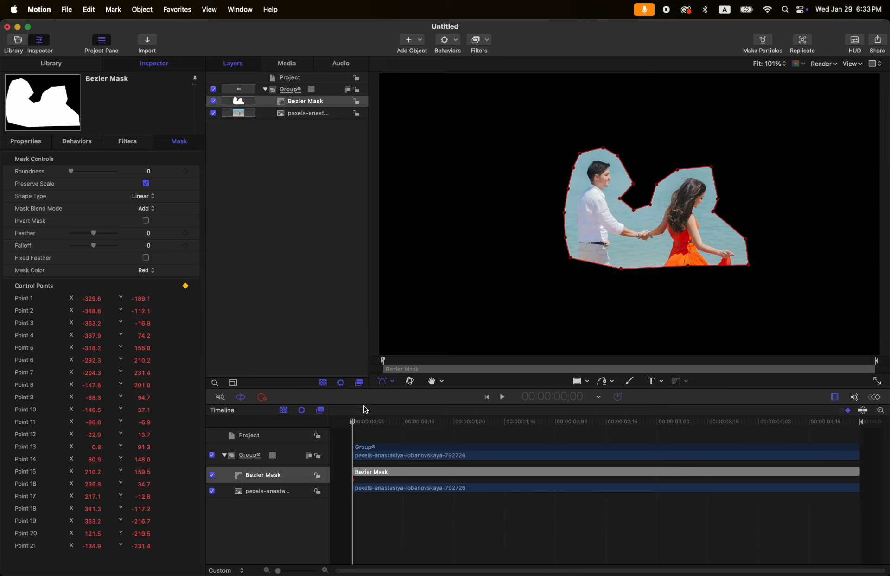
key(Right)
key(Right)
key(Right)
key(Right)
Delete the Bezier mask from the photo group.
click(312, 106)
key(BackSpace)
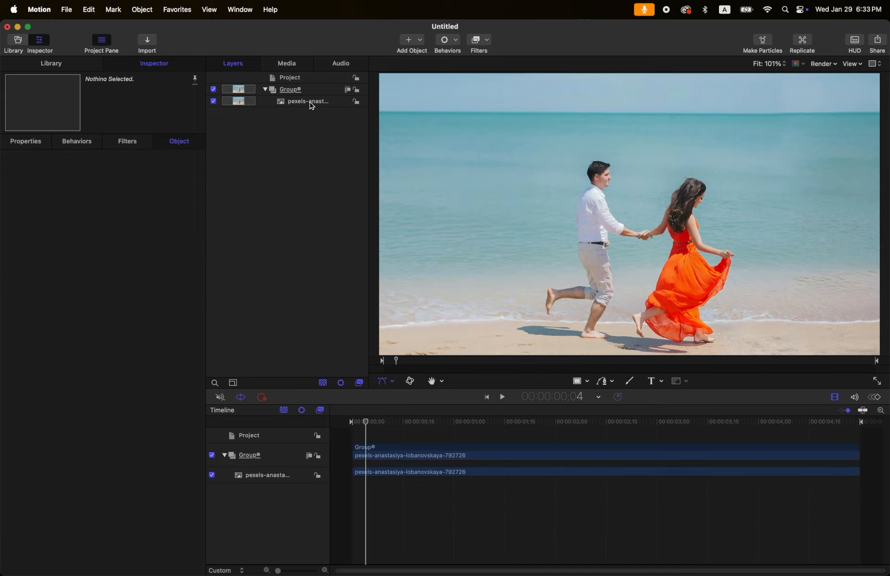
click(315, 89)
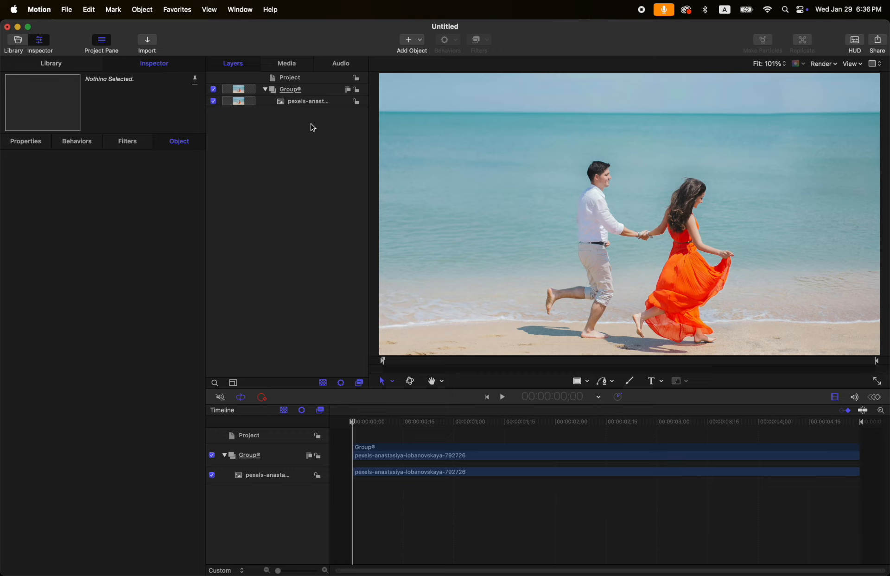
Try adding an image mask to the photo group and delete it.
click(313, 93)
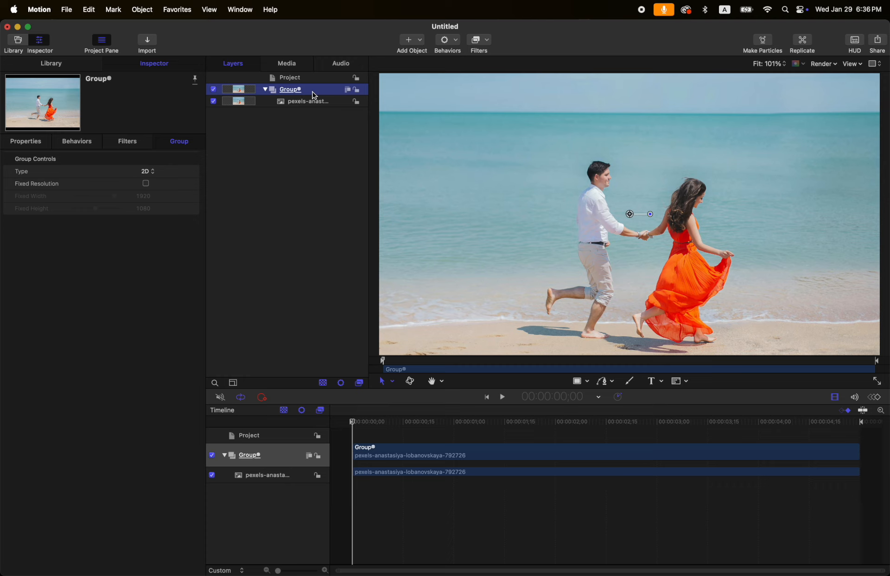
key(shift+super+m)
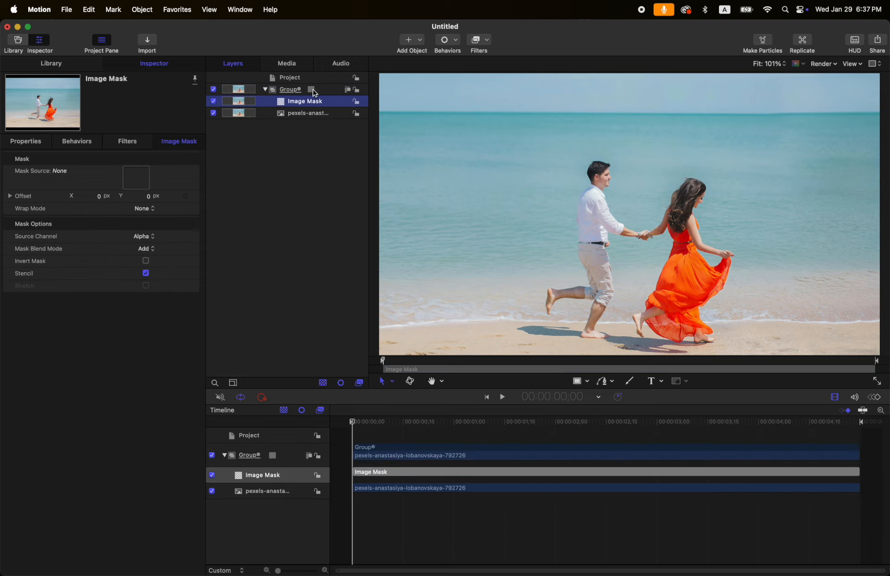
key(BackSpace)
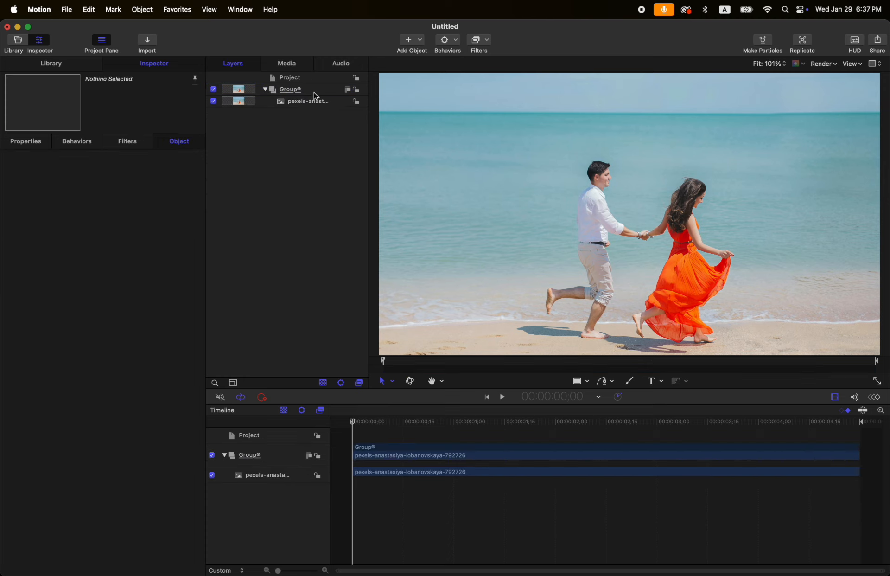
Add an image mask to the photo group.
click(310, 94)
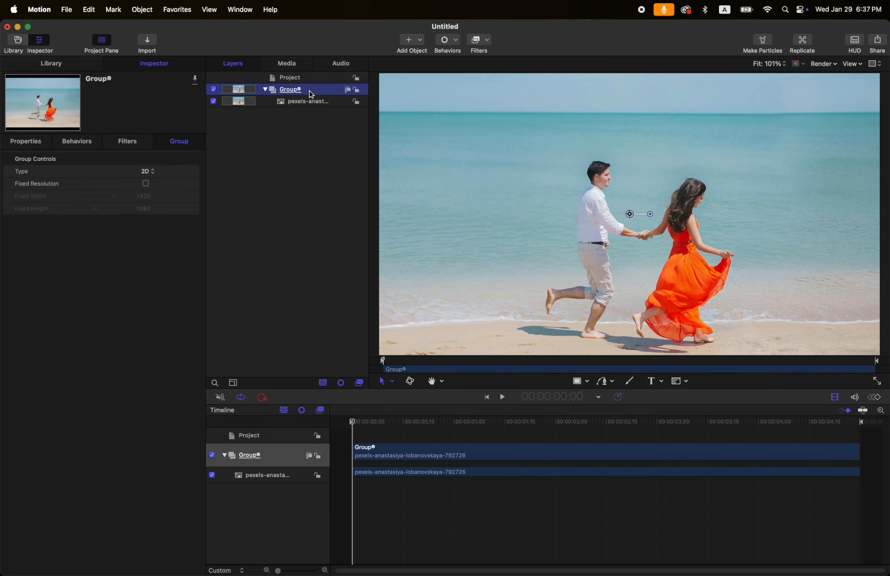
right_click(311, 93)
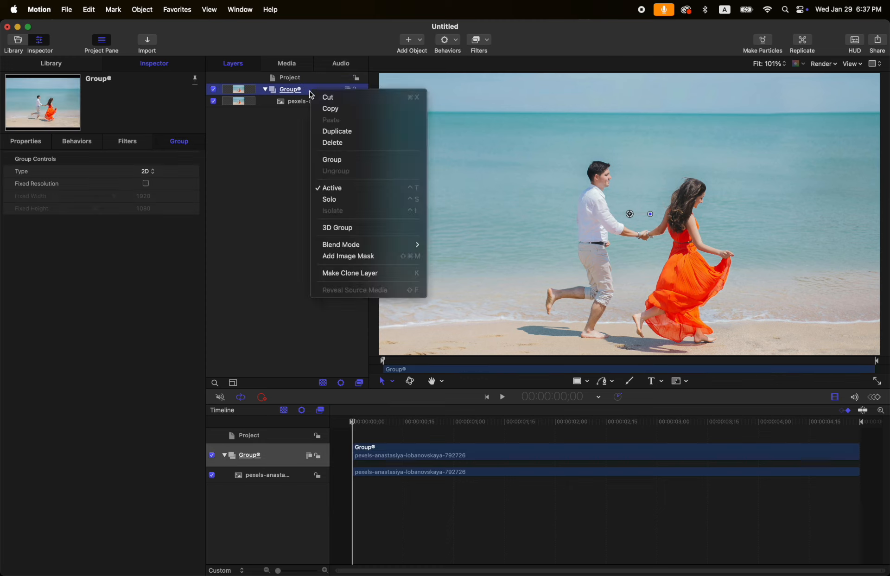
click(297, 241)
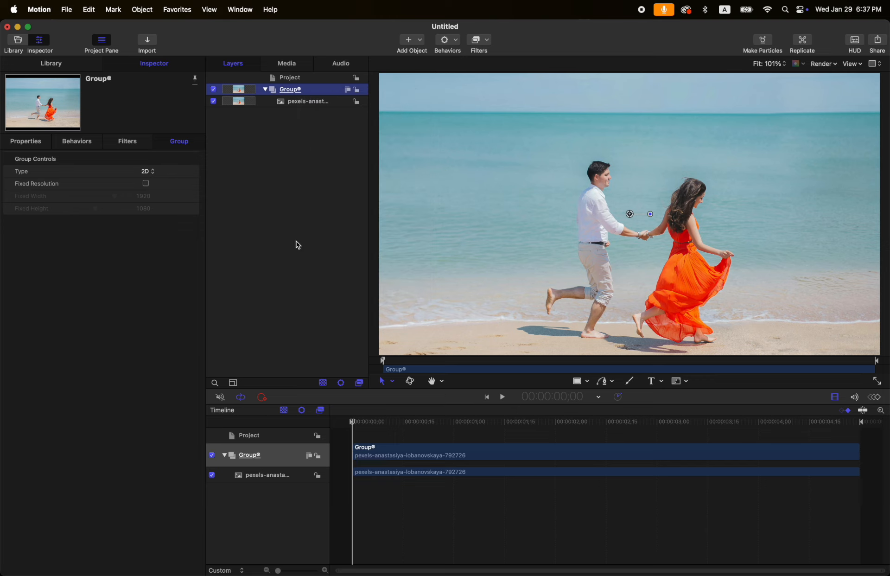
click(142, 10)
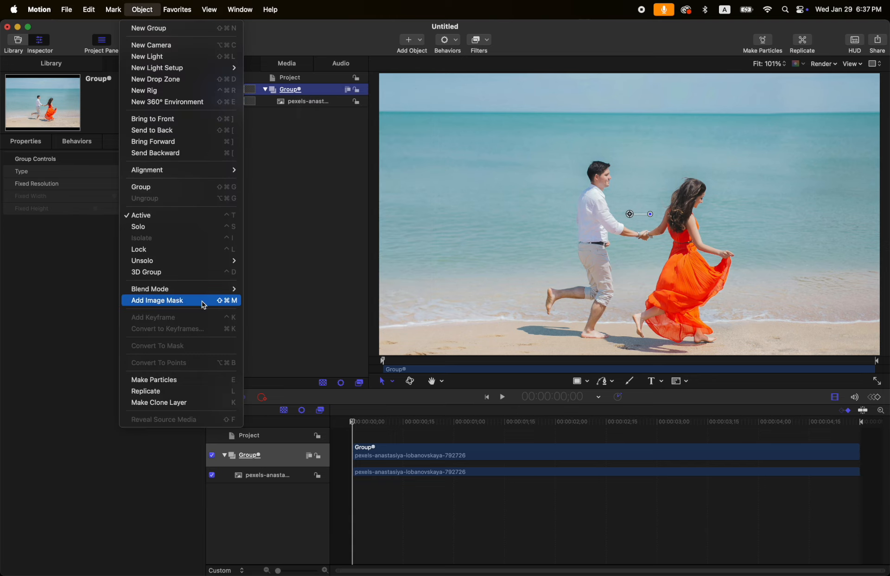
click(314, 93)
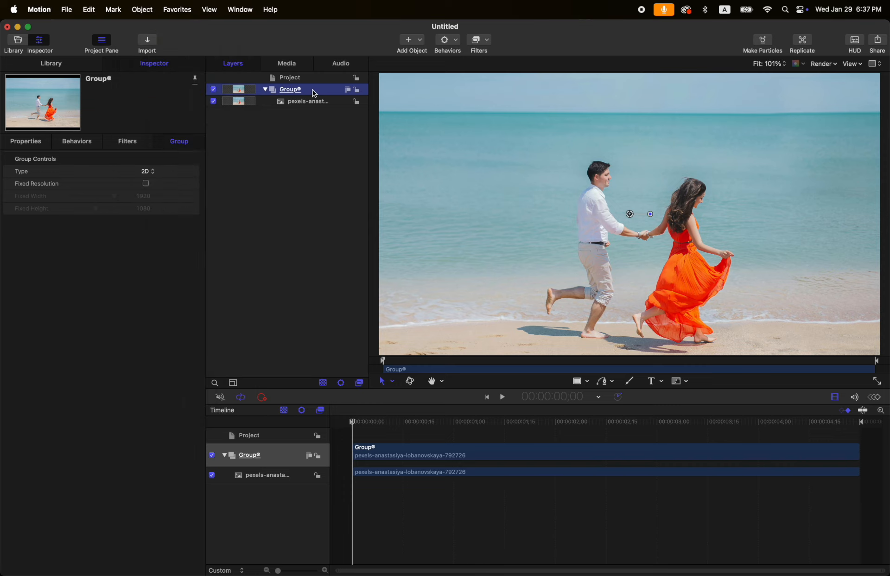
right_click(314, 93)
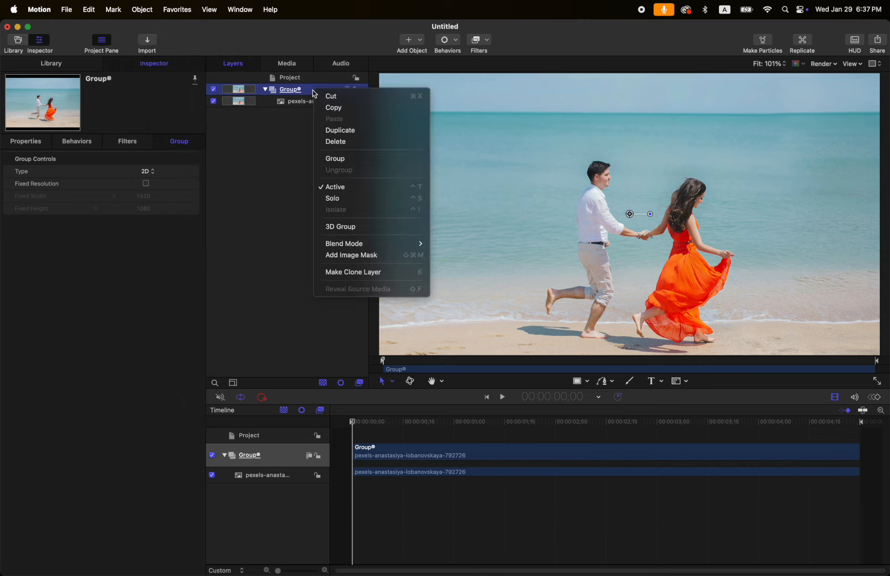
click(340, 255)
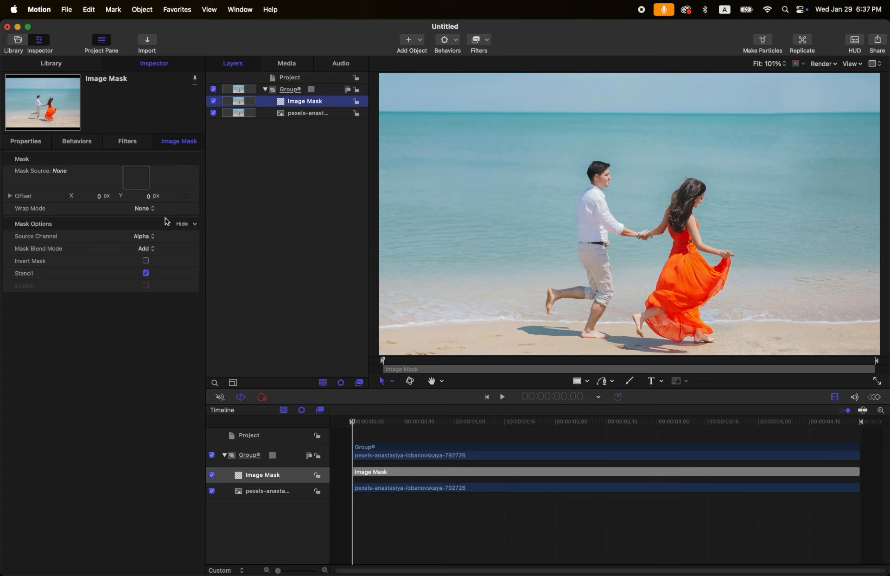
Create a new group above the photo group and rename it "Image Mask SRC".
click(295, 89)
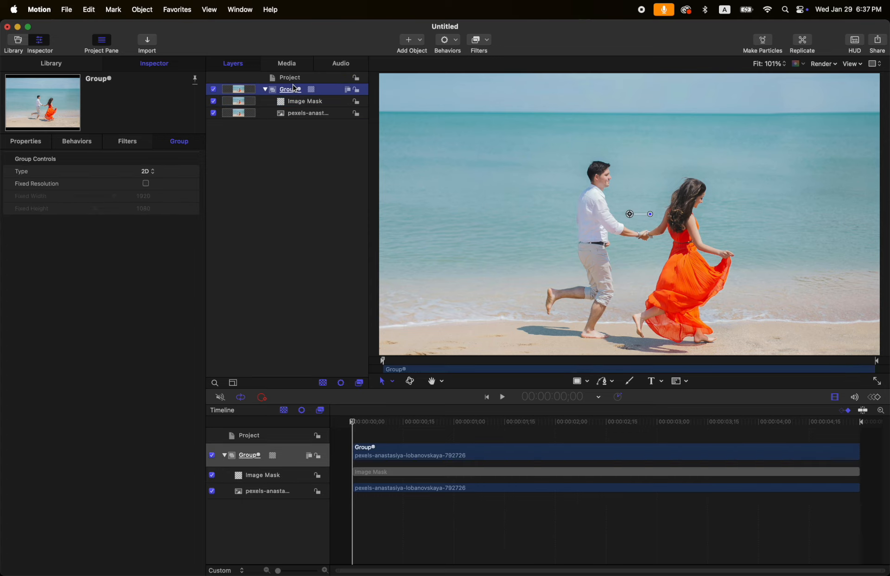
key(super+shift+n)
double_click(305, 90)
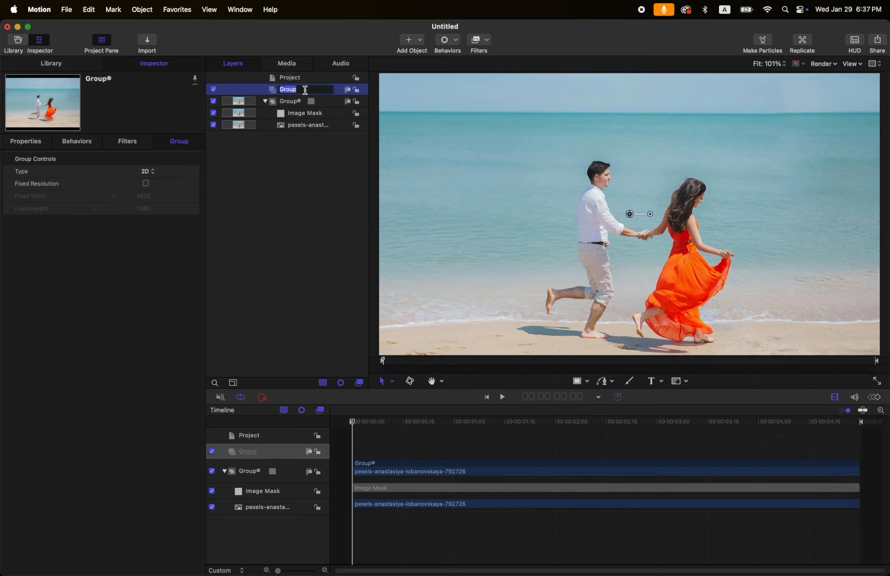
text(Image)
key(Return)
Draw a white circle in the Image Mask SRC group and reset its Transform parameters to centre it in the frame.
key(c)
drag(597, 168, 620, 186)
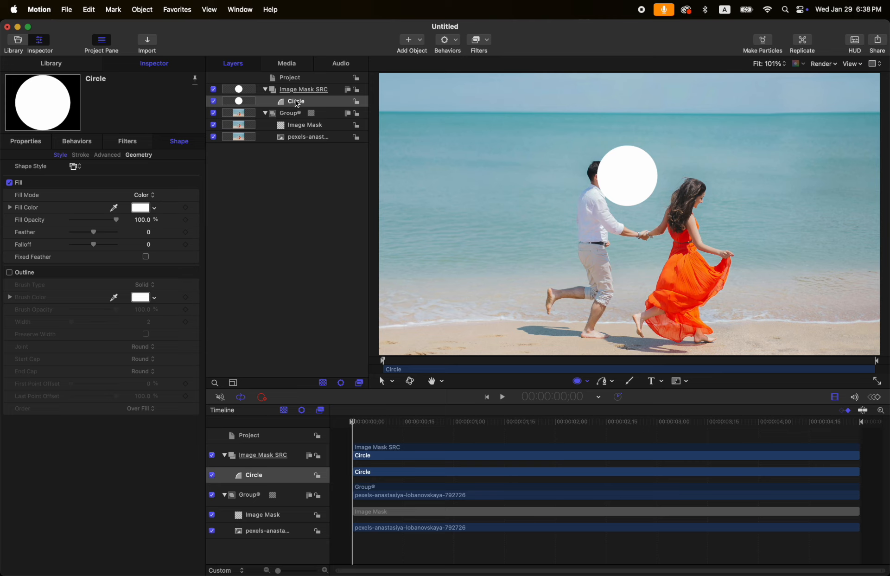
click(32, 141)
click(195, 161)
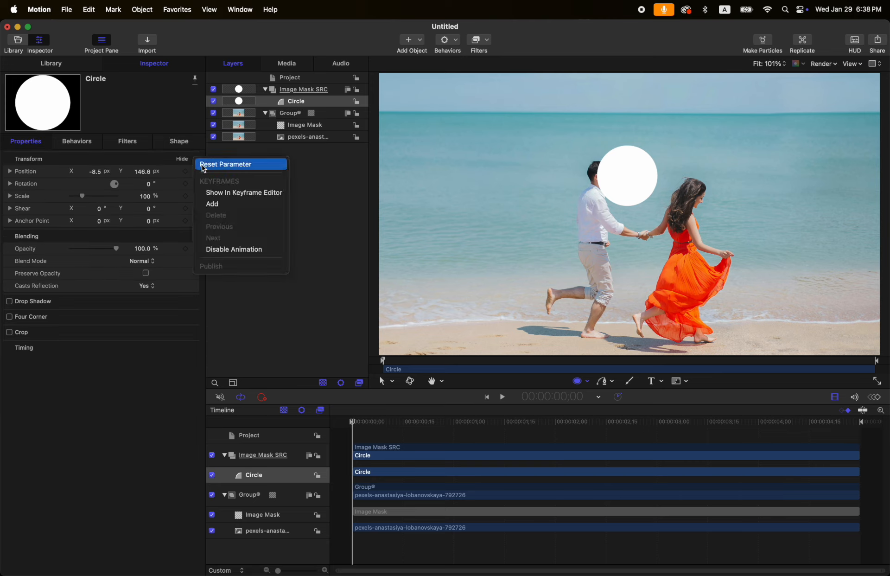
click(200, 165)
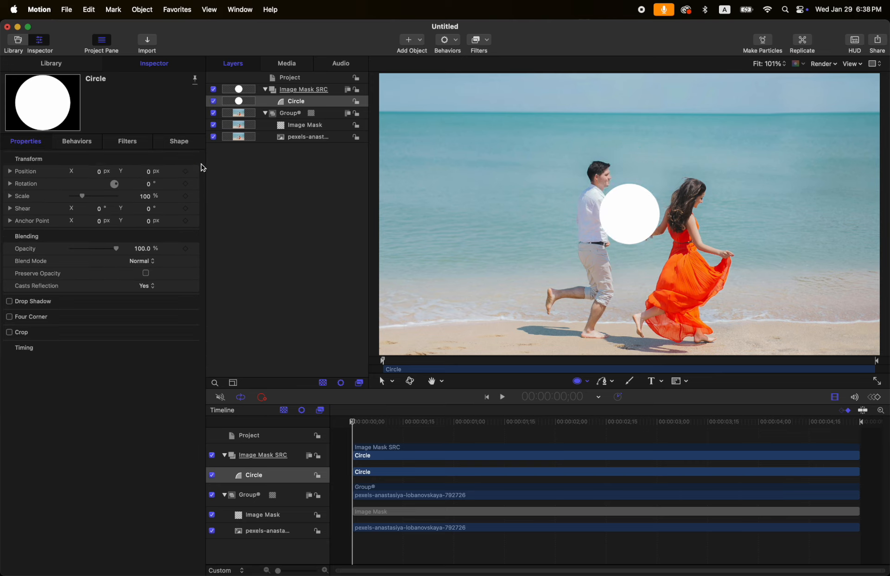
Assign the Image Mask SRC group as the mask source of the photo group's image mask.
click(305, 125)
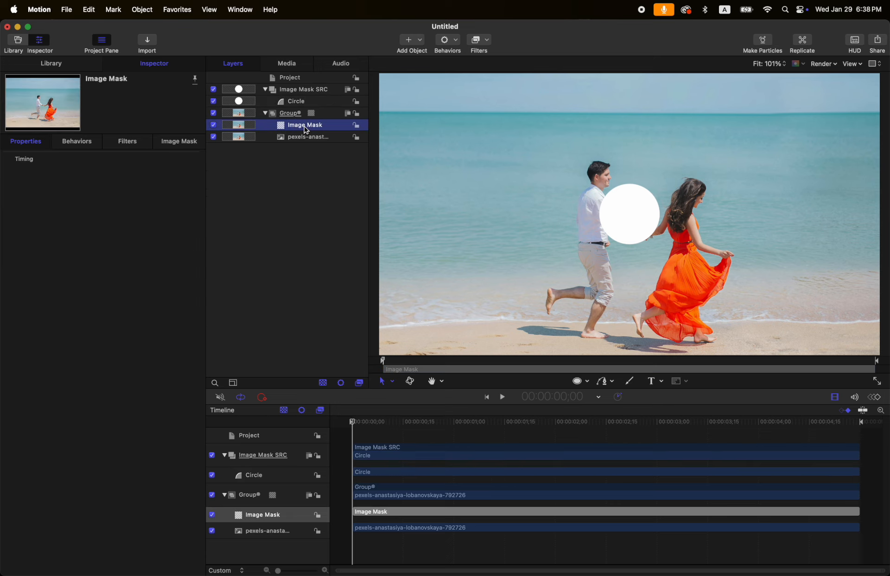
click(194, 142)
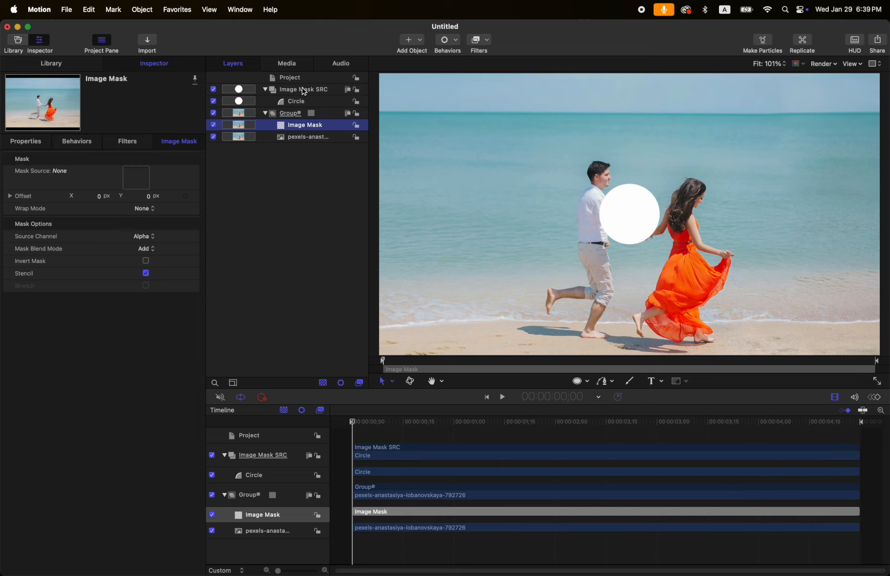
drag(304, 91, 136, 179)
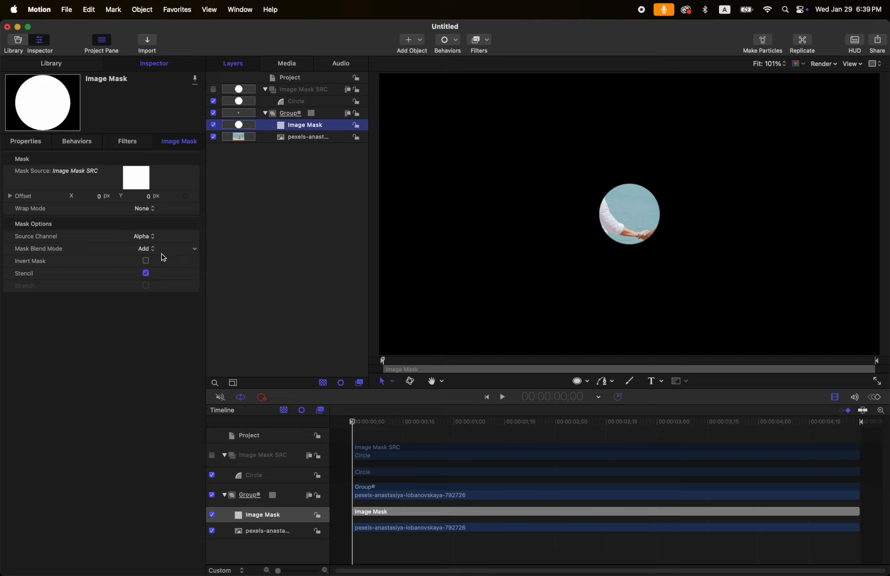
click(156, 240)
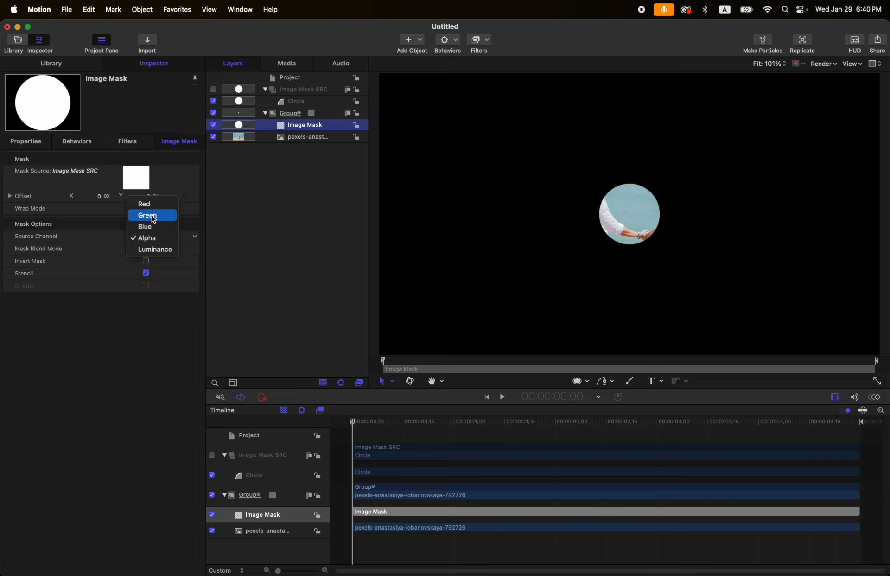
click(242, 248)
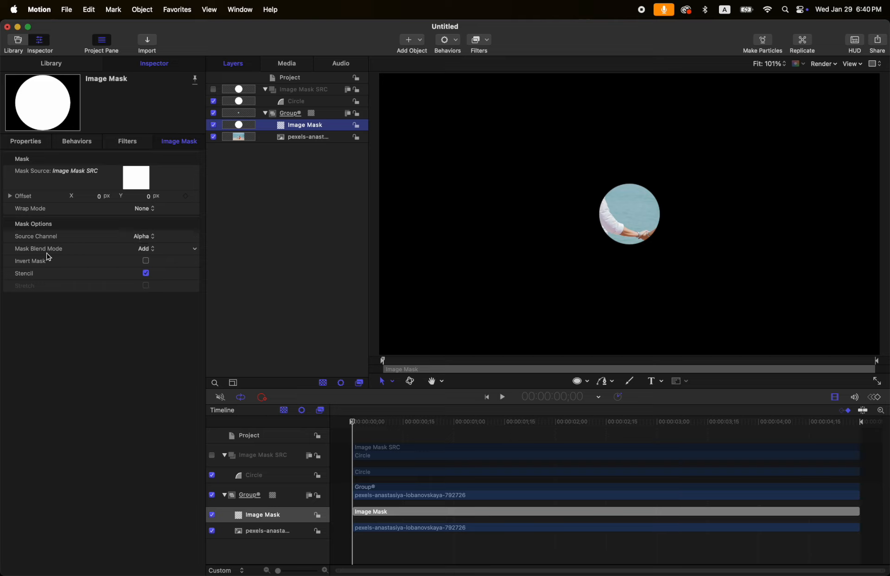
click(148, 249)
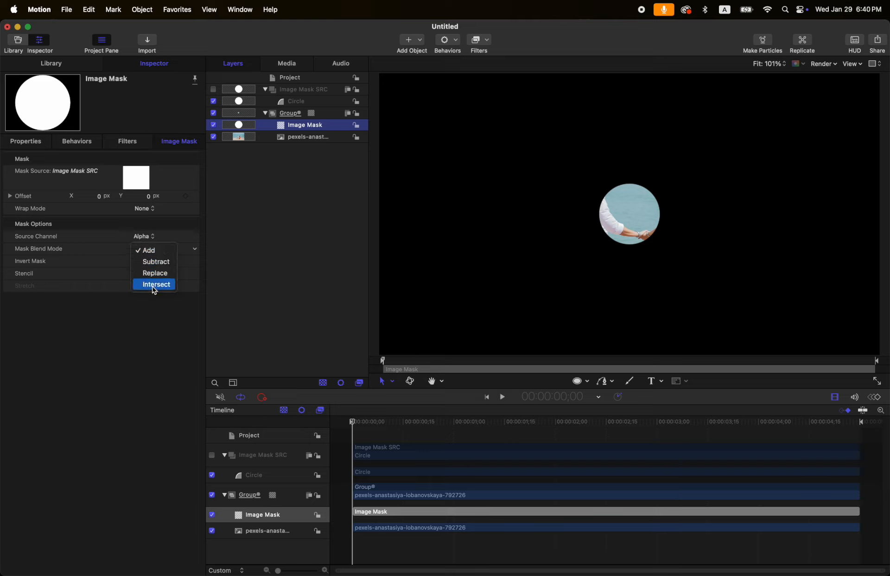
click(117, 266)
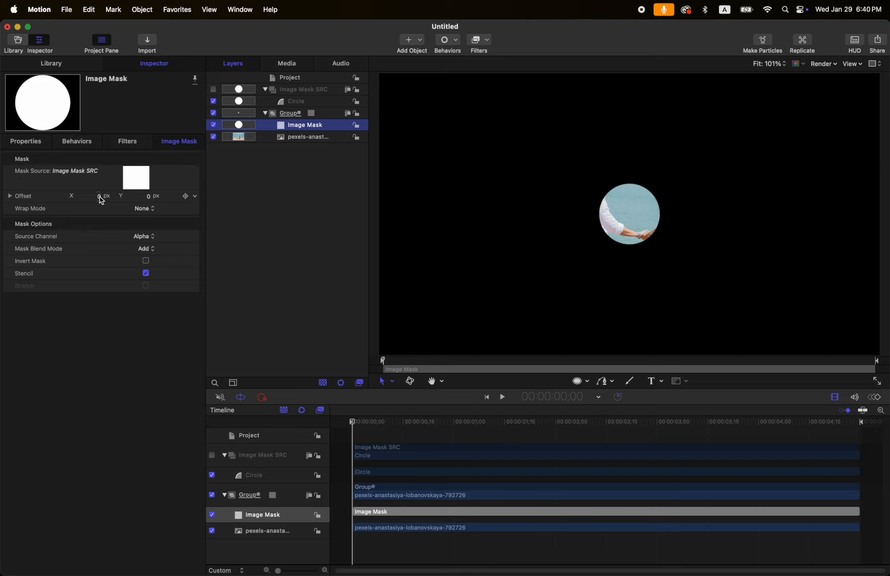
Try horizontal offsets of about 99 px and 39 px on the image mask and reset its Offset.
drag(99, 200, 151, 200)
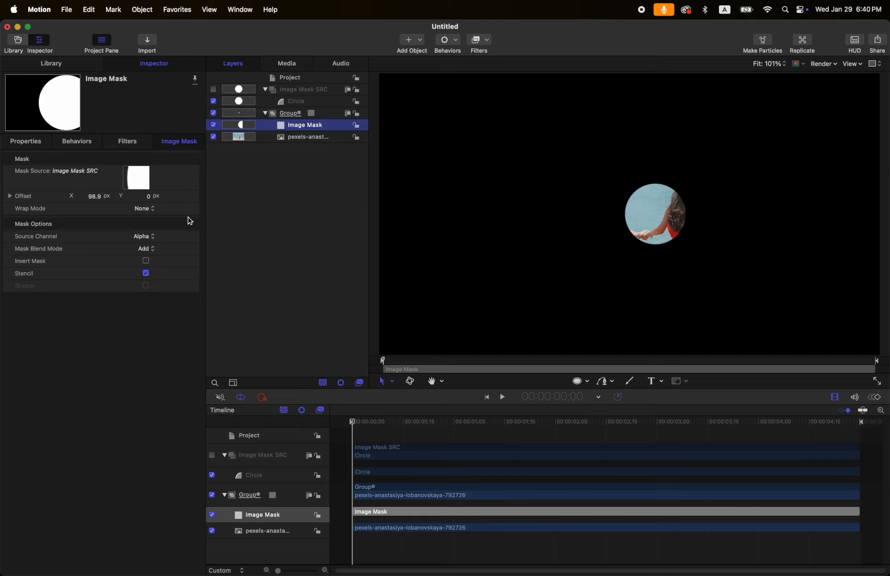
click(100, 205)
text(0)
key(Return)
drag(101, 202, 149, 198)
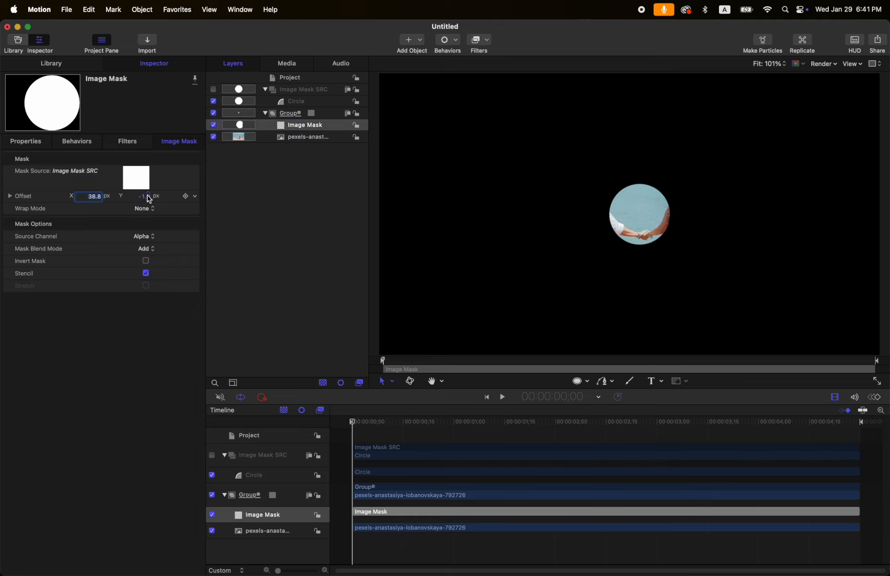
click(191, 197)
click(218, 199)
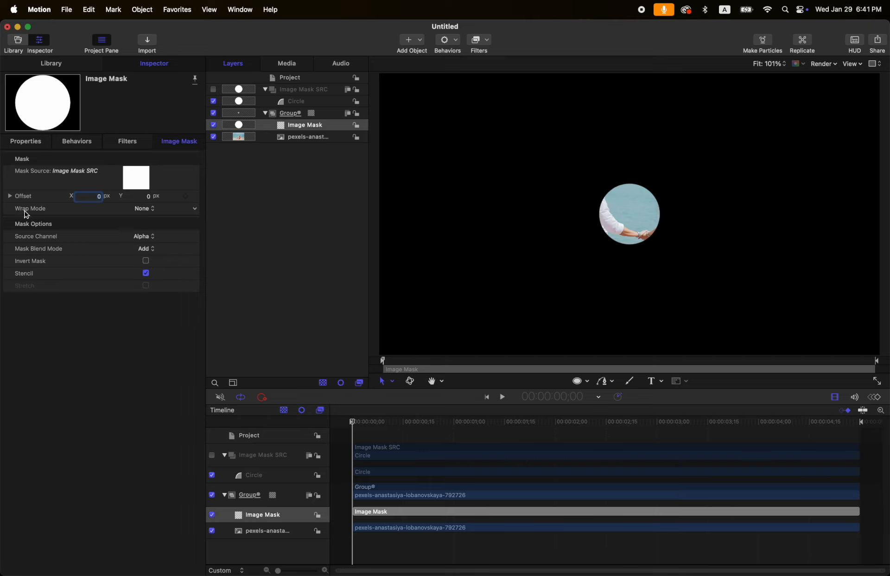
Try the Repeat and Mirror wrap modes on the image mask and return Wrap Mode to None.
click(142, 210)
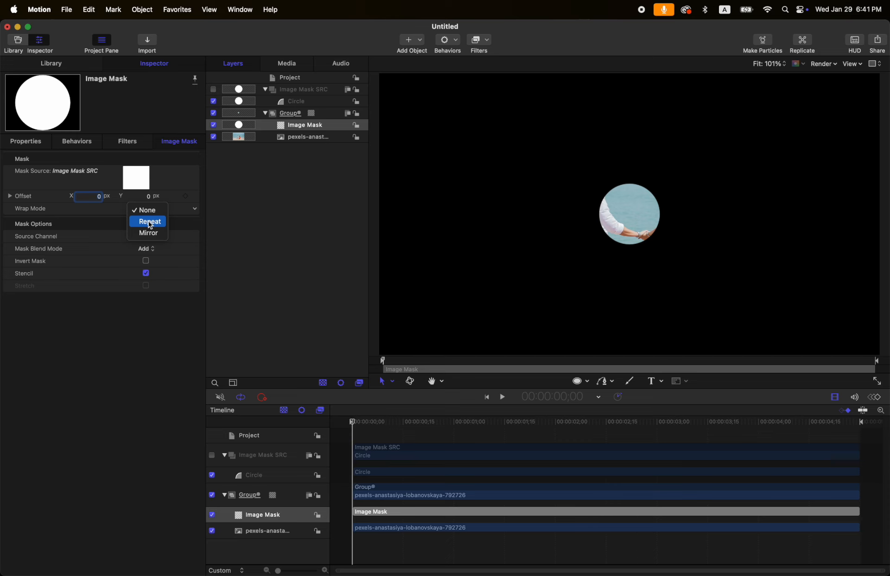
click(150, 222)
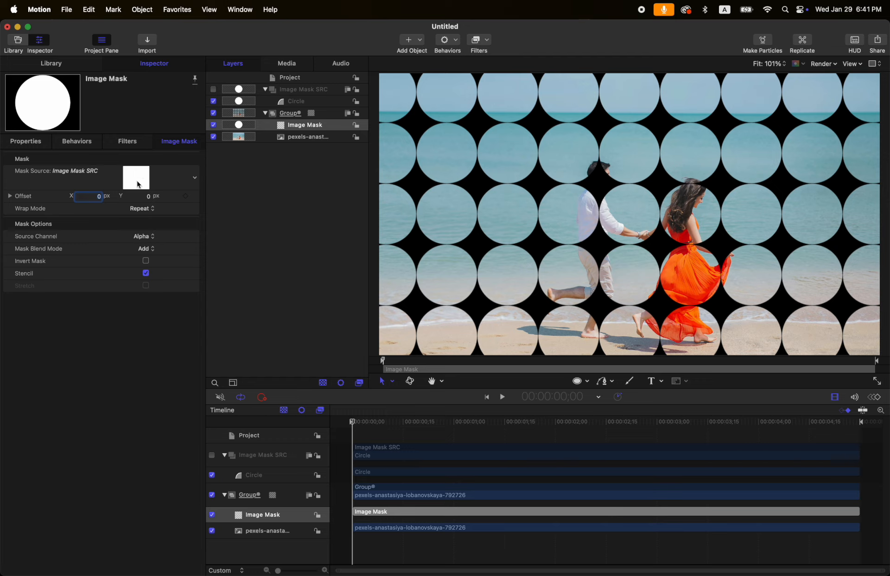
click(143, 208)
click(142, 222)
click(143, 209)
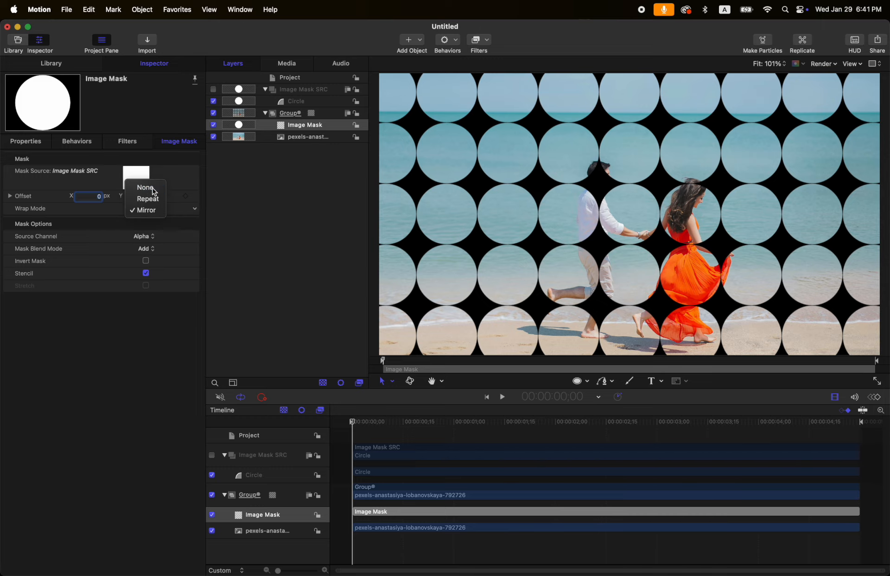
click(153, 188)
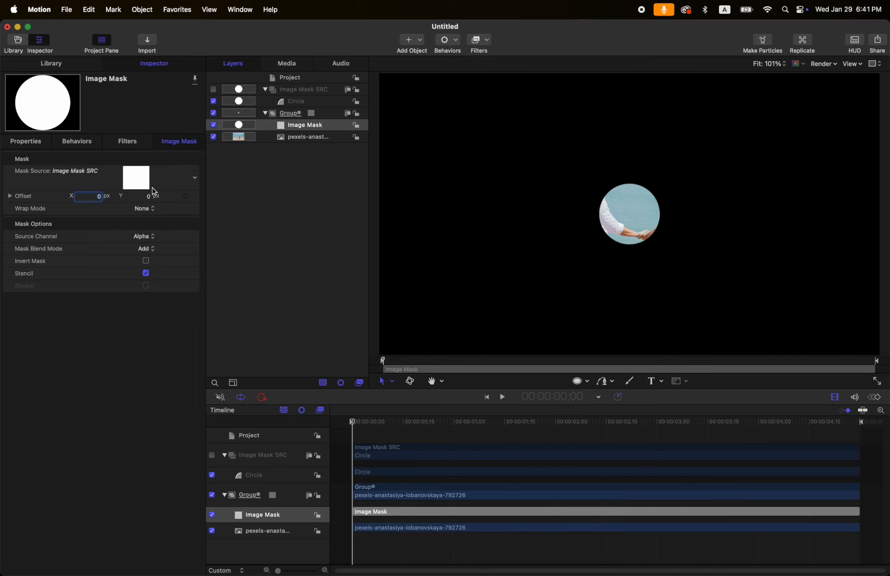
Deactivate the circle layer in the Image Mask SRC group.
click(213, 101)
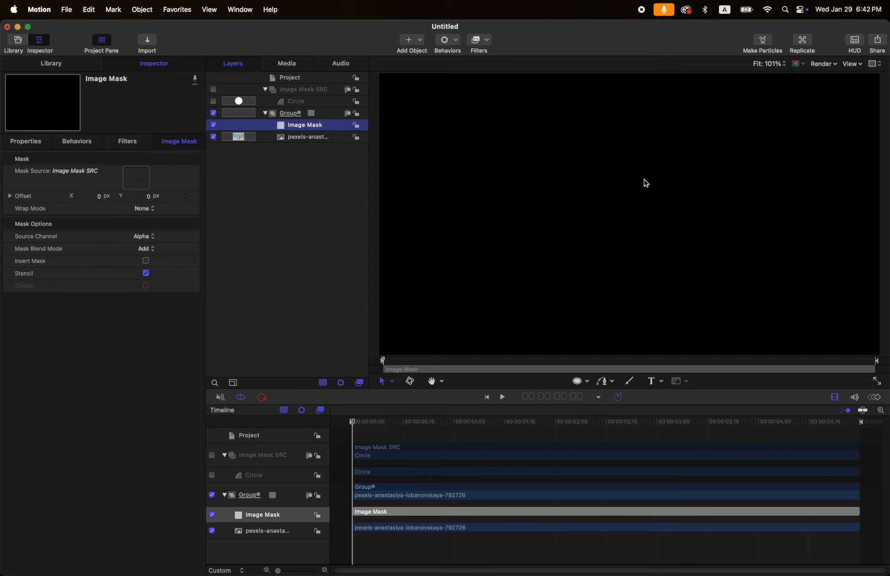
Activate the Image Mask SRC group, import the portrait photo of the woman into it, and hide the group.
click(302, 90)
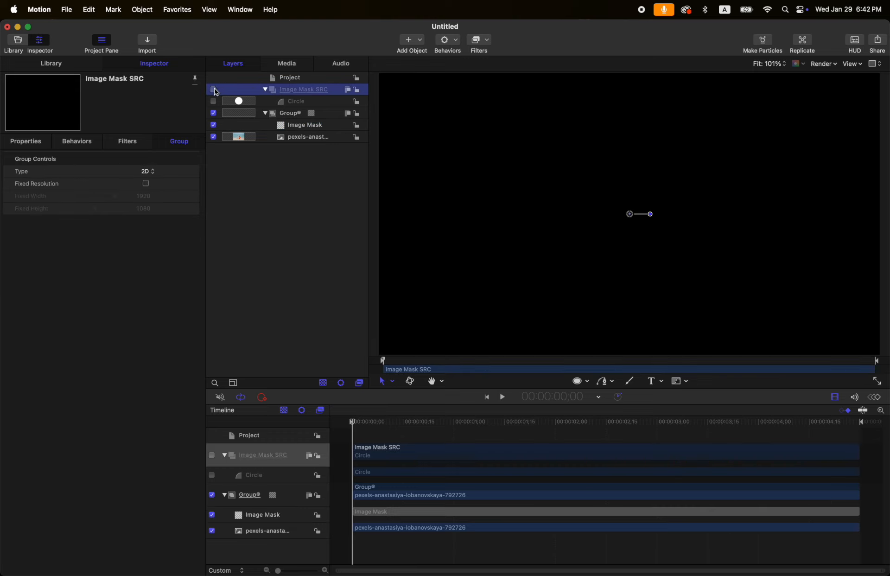
click(214, 89)
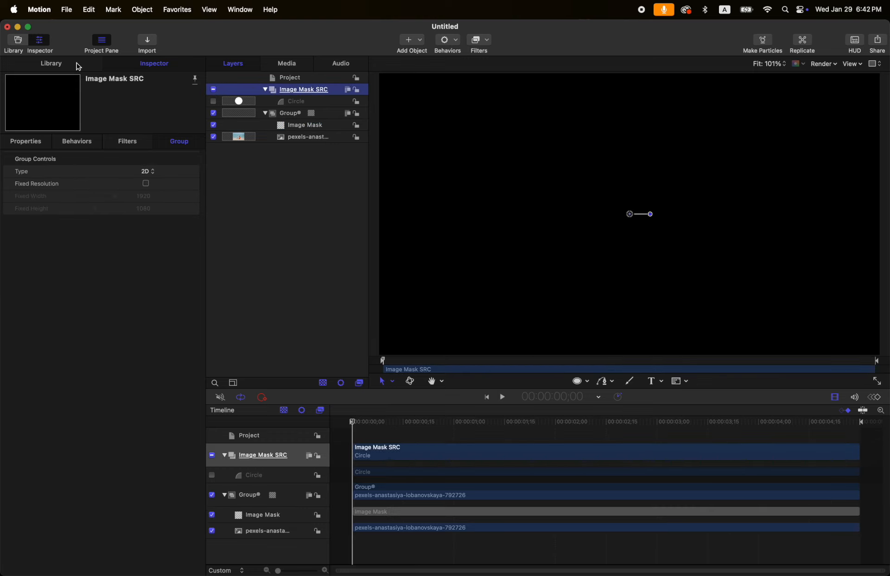
click(147, 40)
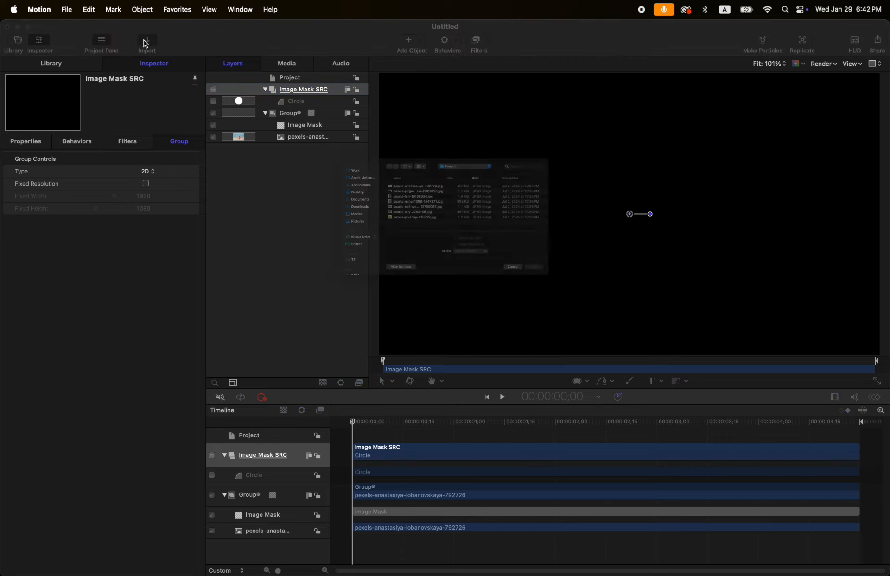
double_click(326, 197)
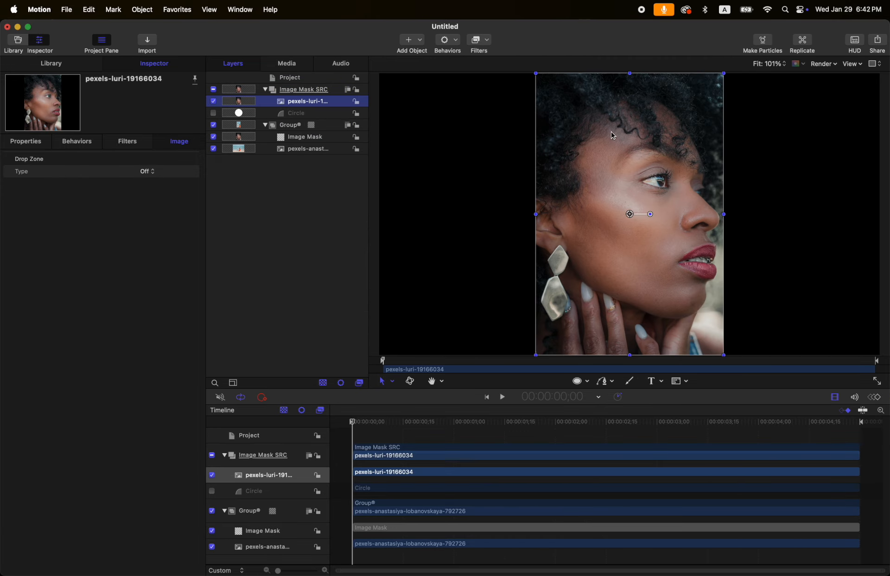
click(212, 90)
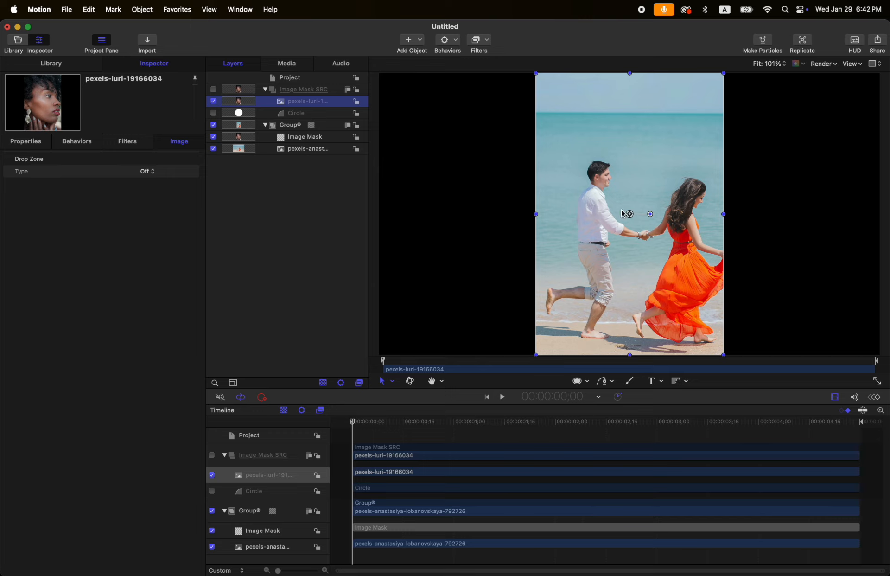
Deactivate the portrait layer and import the video 6498520-uhd_2160_3840_25fps into the Image Mask SRC group.
click(213, 101)
click(304, 89)
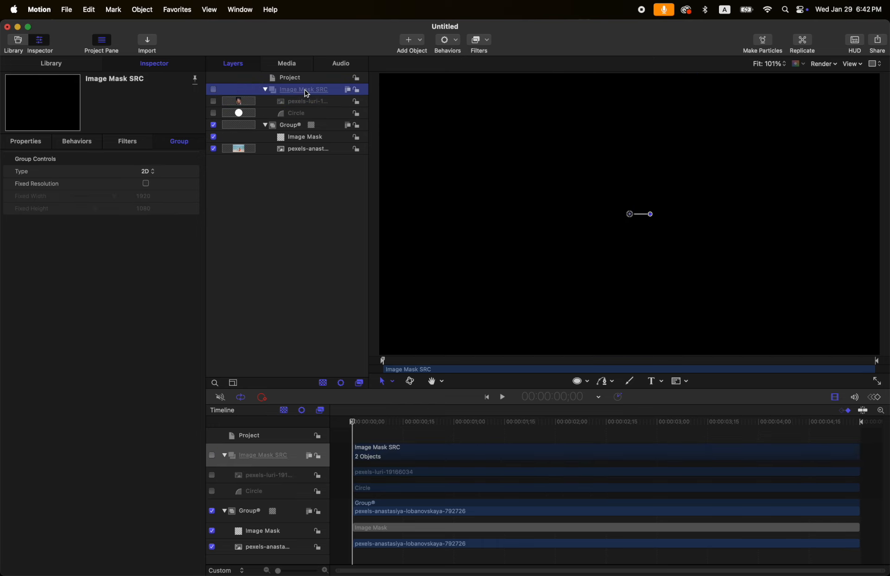
key(super+i)
drag(517, 120, 518, 126)
click(463, 177)
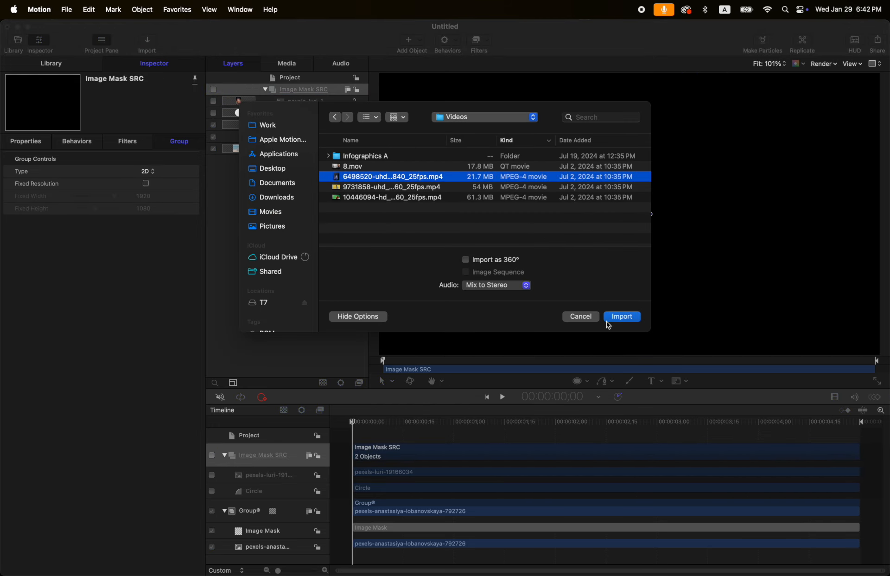
click(627, 316)
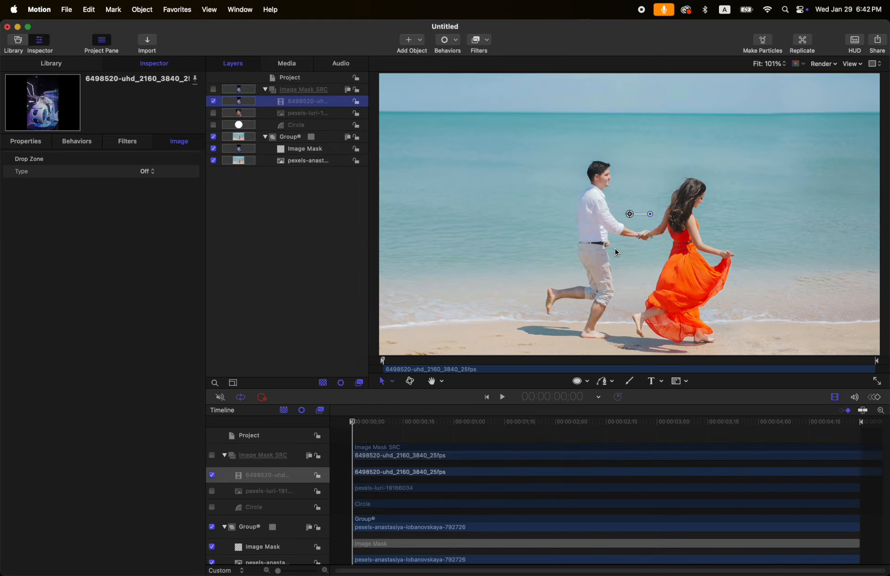
Toggle the visibility of the Image Mask SRC group to compare the source video's frame with the masked beach photo.
click(214, 90)
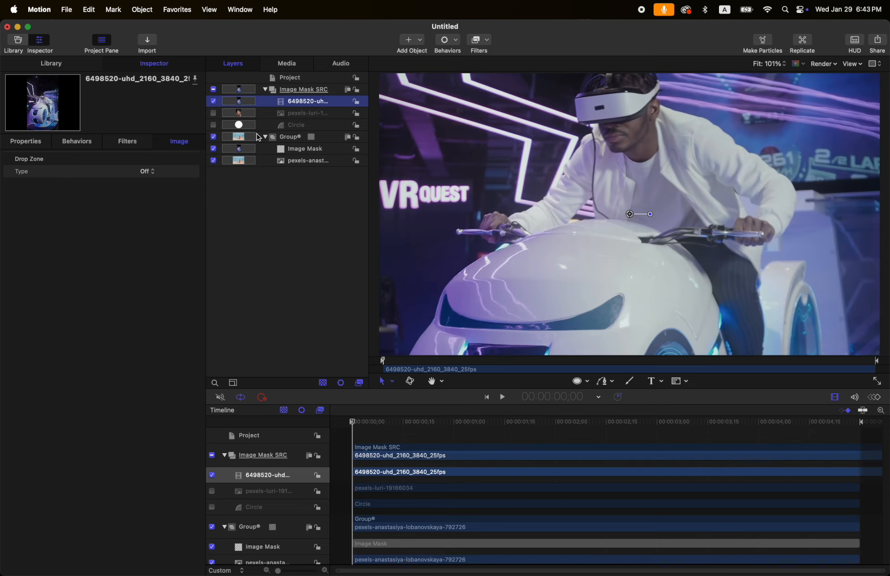
click(214, 90)
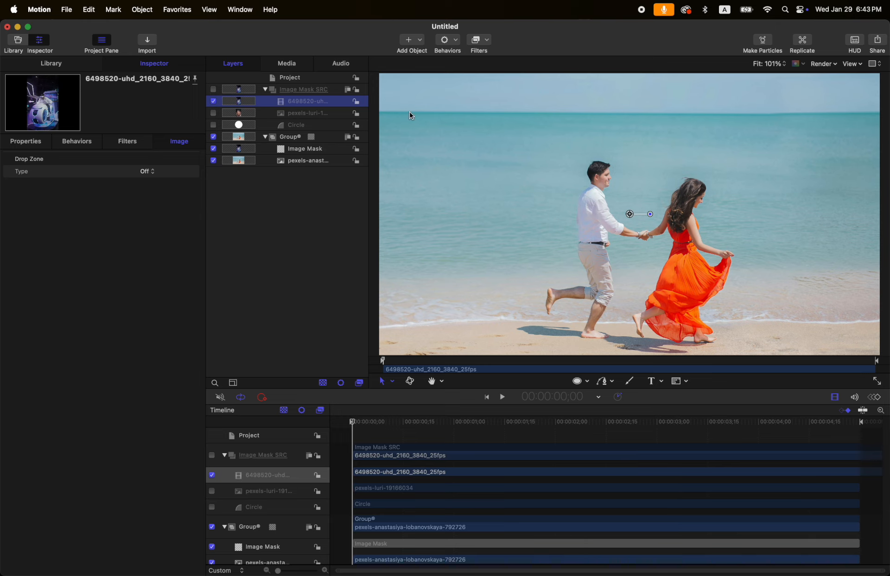
click(212, 90)
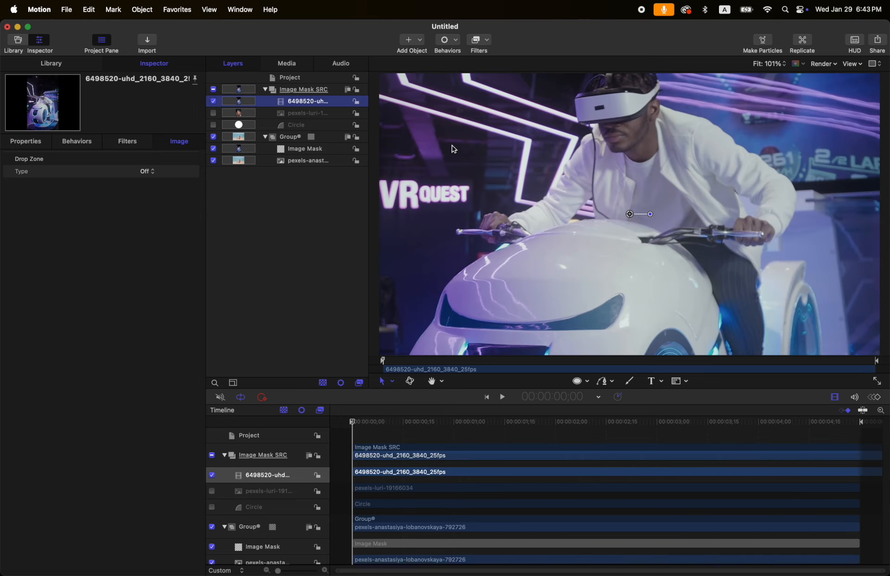
scroll(453, 148, down, 5)
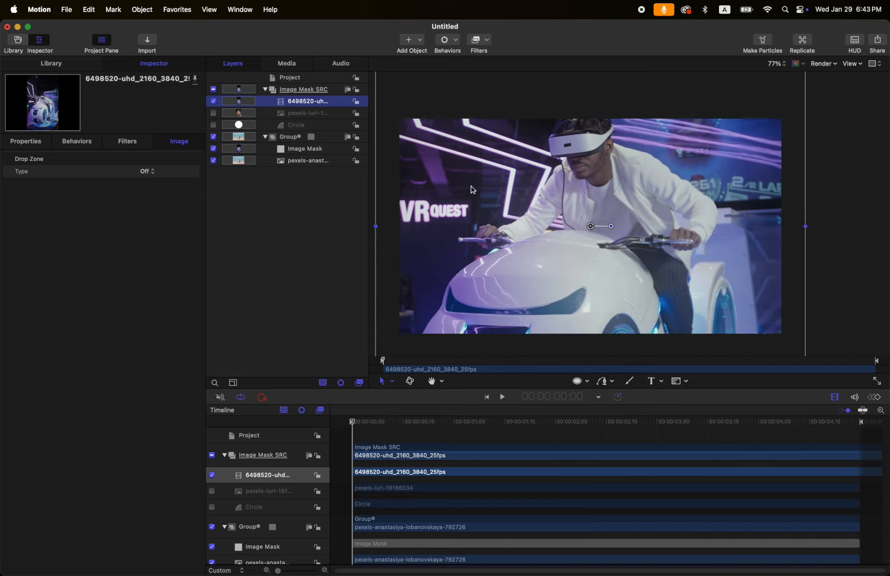
key(ctrl+t)
key(shift+z)
Deactivate the video layer and reactivate the woman's portrait in the Image Mask SRC group, with the group visible.
click(214, 90)
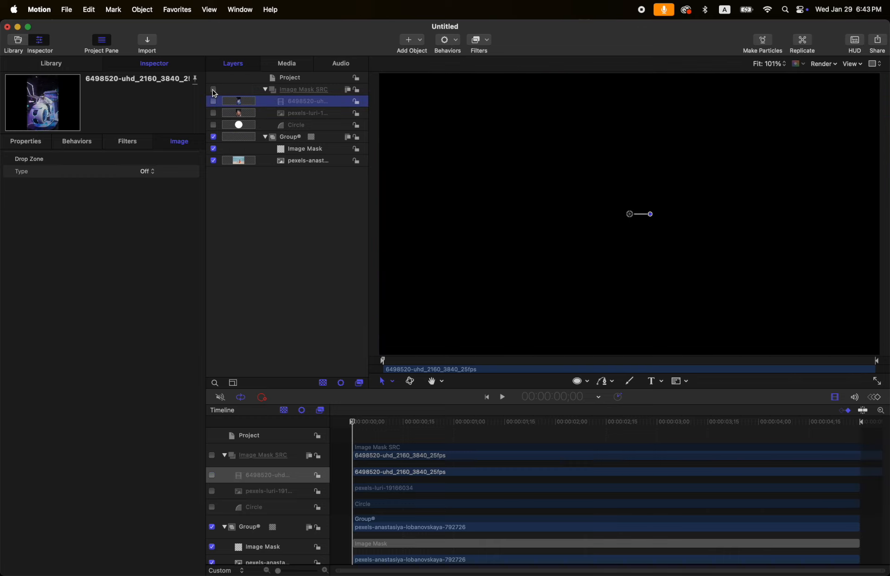
click(214, 90)
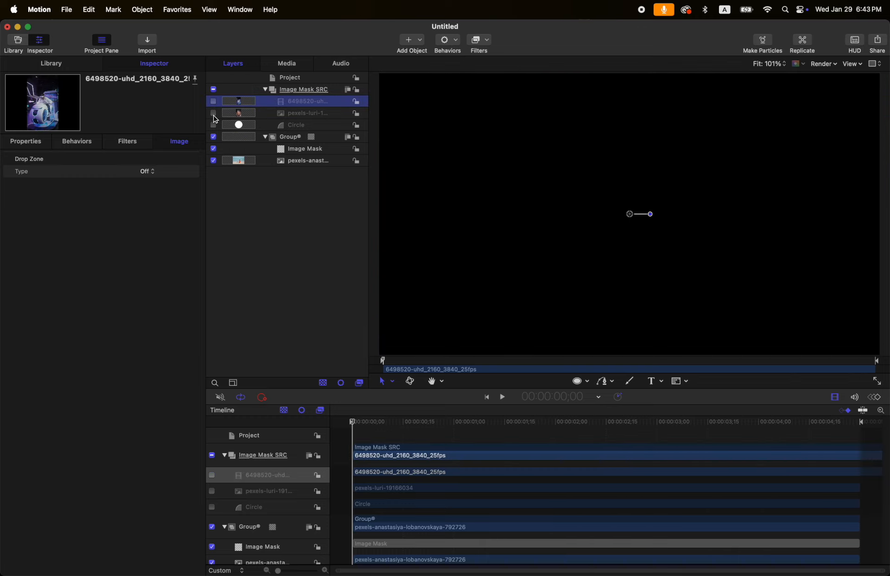
click(309, 114)
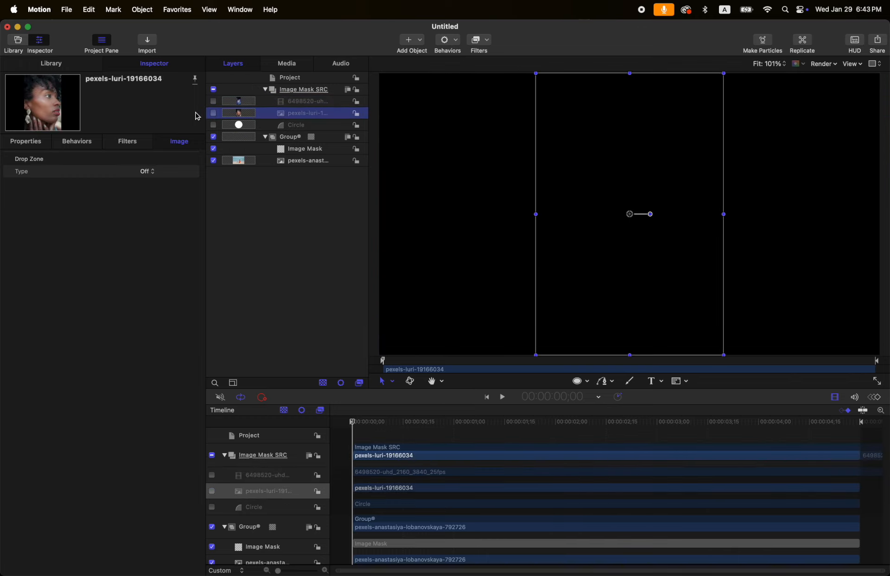
click(213, 113)
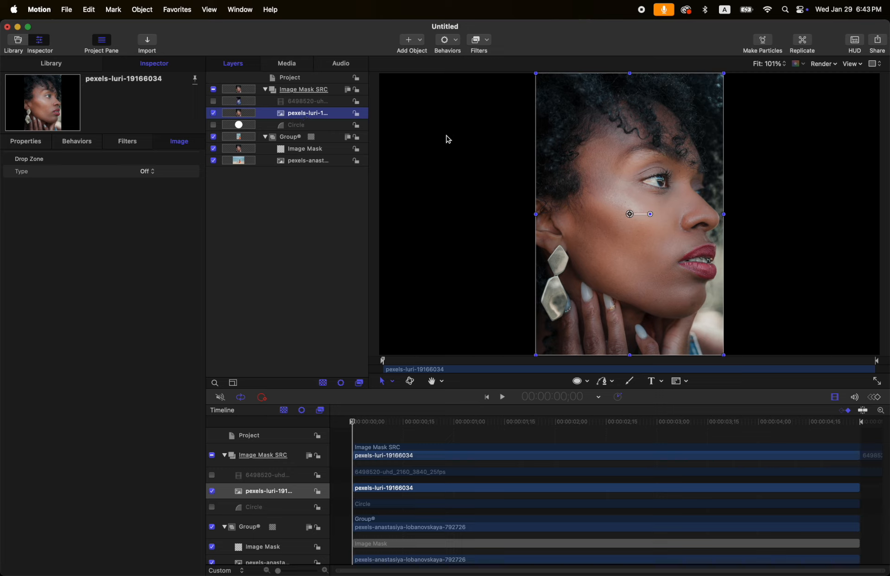
Draw a closed 22-point Bezier mask around the woman's face and hair on the portrait, and hide the Image Mask SRC group.
key(alt+b)
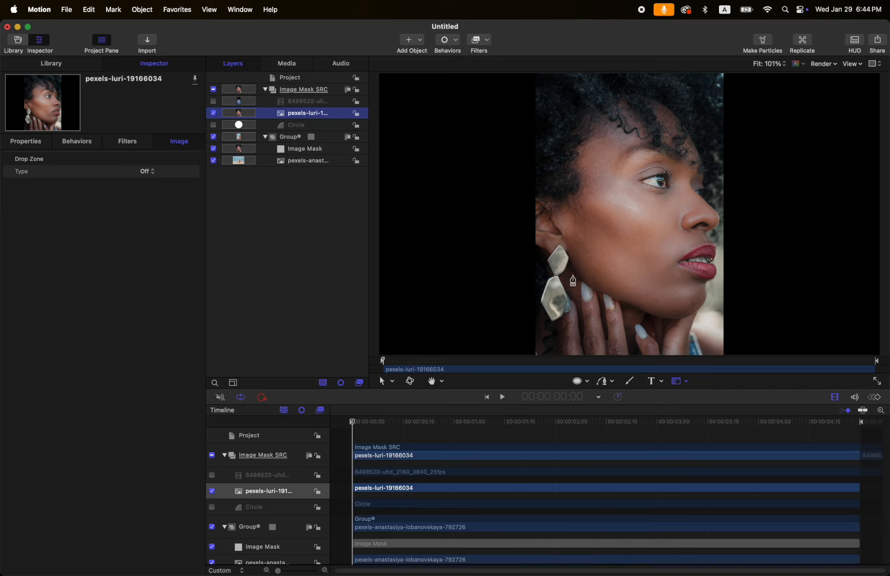
click(568, 261)
click(586, 288)
click(652, 315)
click(695, 317)
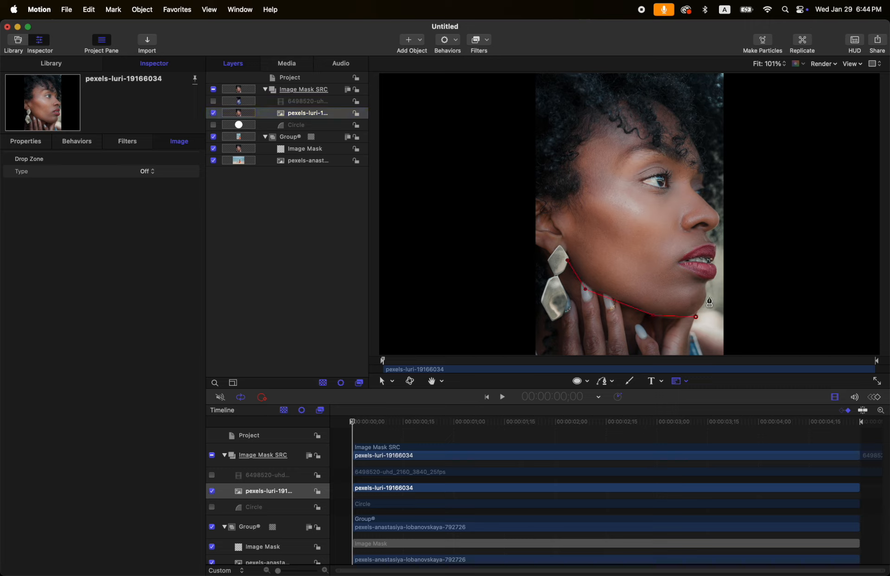
click(709, 295)
click(711, 280)
click(719, 278)
click(717, 248)
click(710, 231)
click(722, 221)
click(704, 197)
click(708, 181)
click(689, 134)
click(646, 100)
click(603, 103)
click(562, 157)
click(567, 174)
click(537, 185)
click(529, 206)
click(536, 243)
click(556, 254)
click(568, 261)
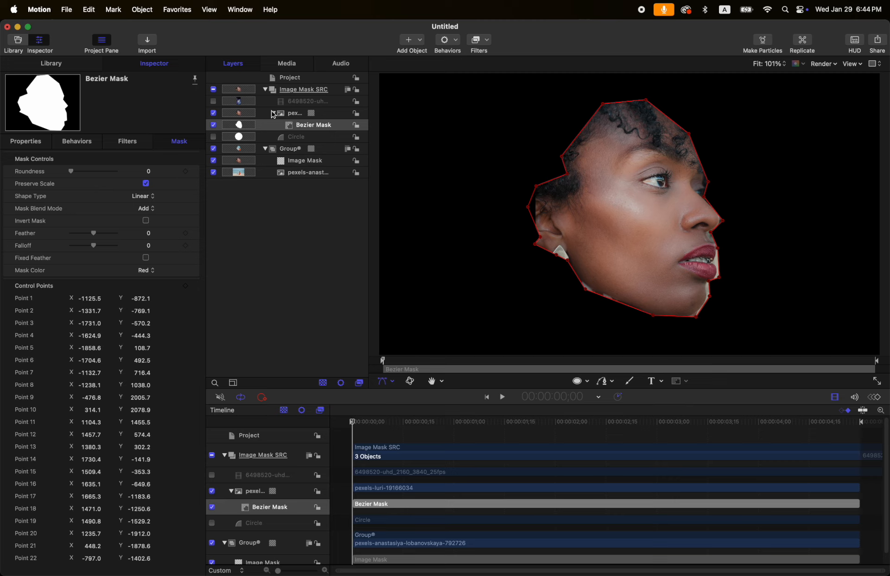
click(214, 90)
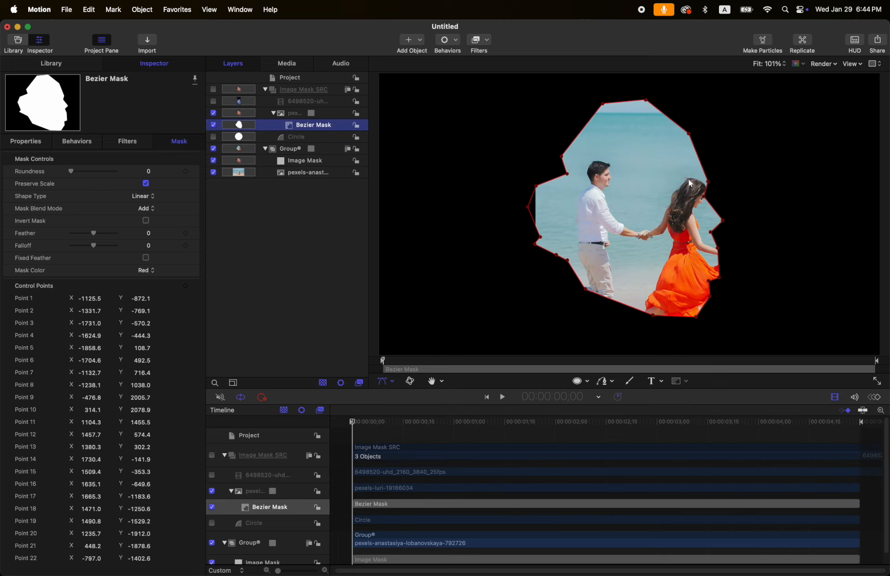
Turn the photo group's image mask off and on again to compare the beach photo, and expand the Image Mask SRC group.
click(318, 161)
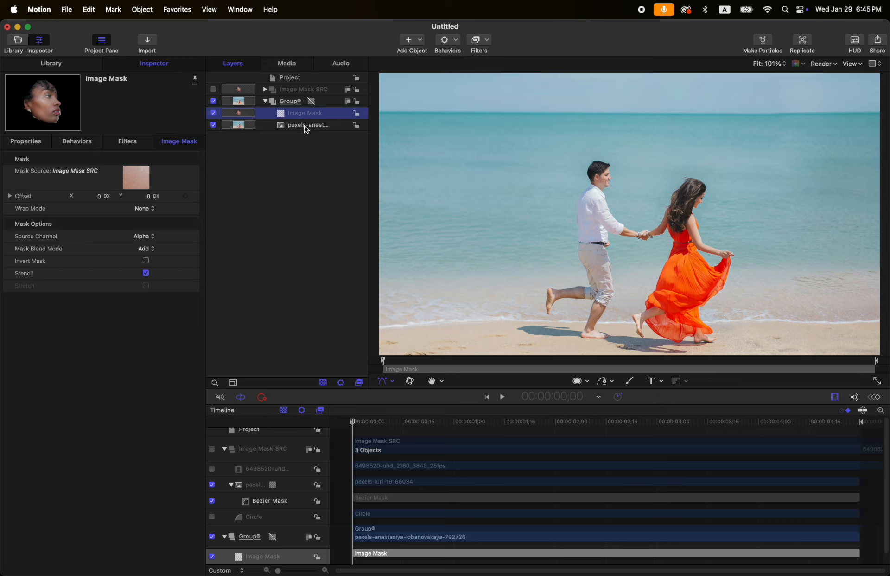
click(214, 112)
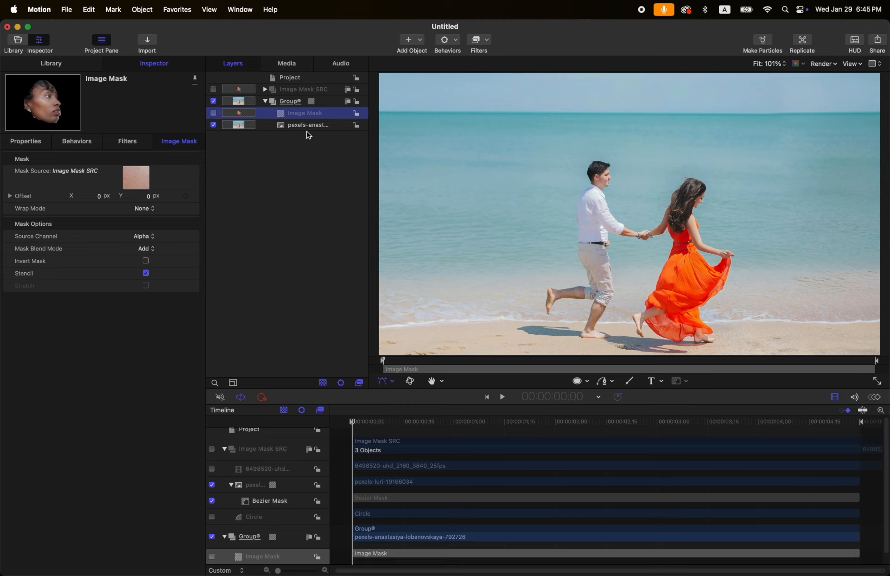
click(330, 126)
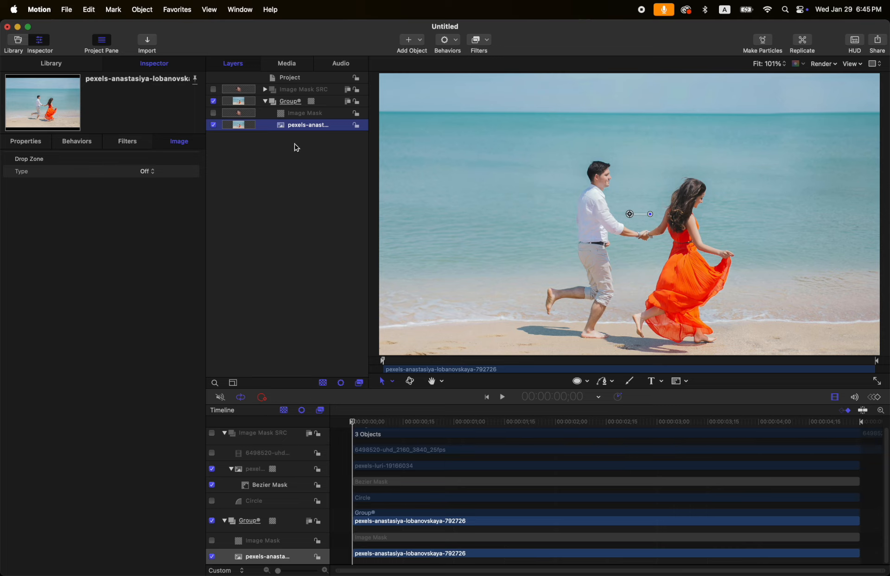
click(318, 119)
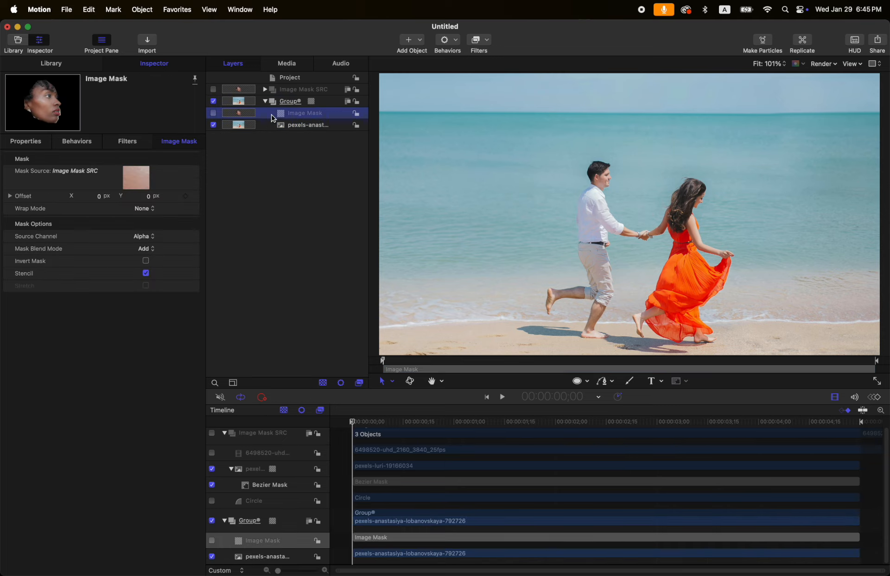
click(213, 112)
click(264, 89)
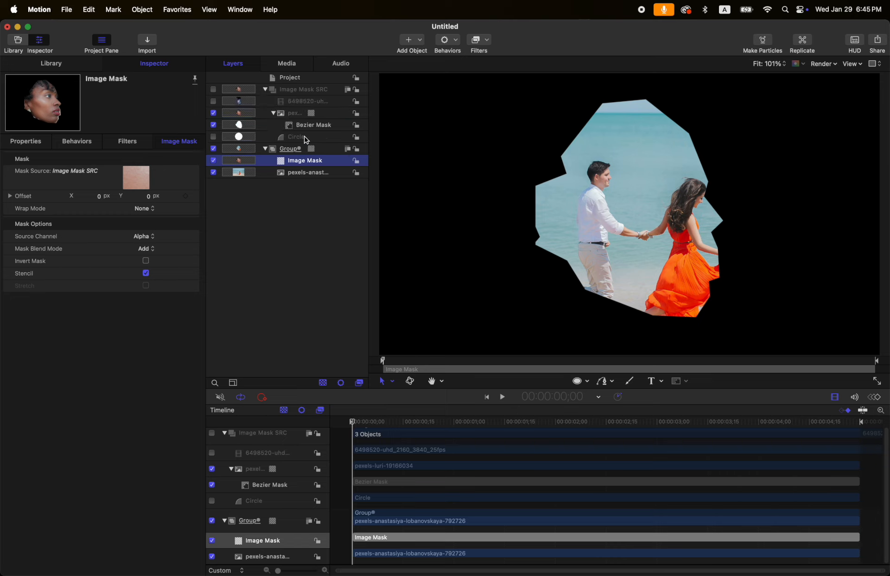
Review the circle, portrait and video sources in the Image Mask SRC group and select the photo group's image mask.
click(303, 137)
click(292, 114)
click(303, 101)
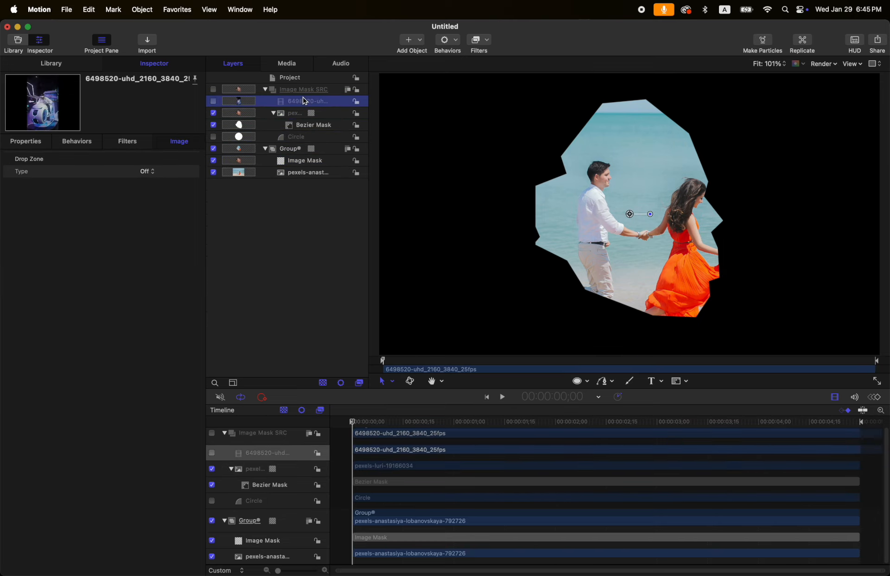
click(275, 160)
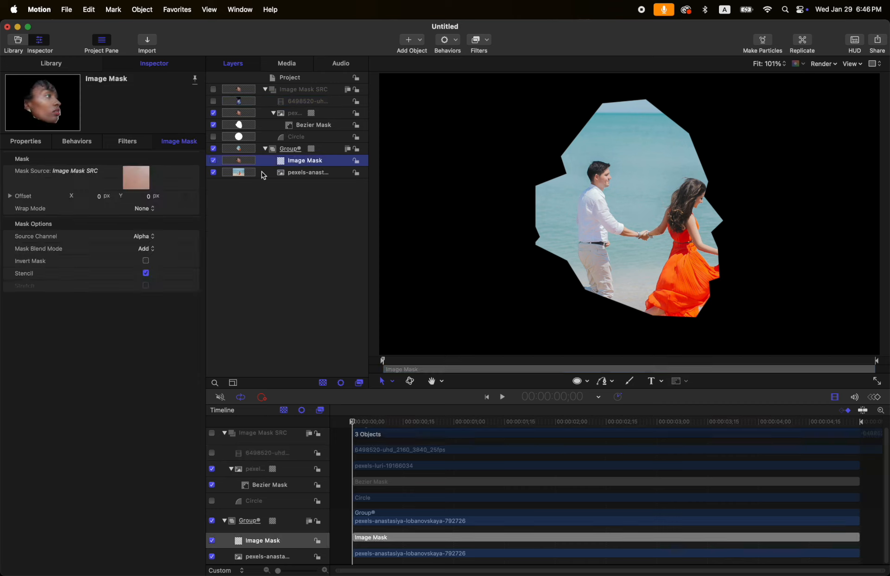